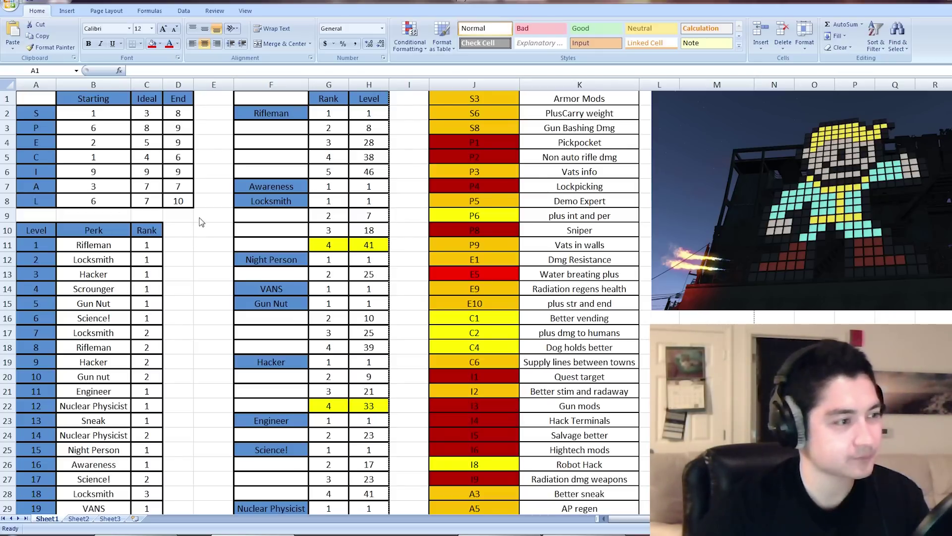
- Highlight the Ideal values in C2:C8, followed by the End values in D2:D8, in the S.P.E.C.I.A.L. stats table
{"action": "key", "text": "alt+Tab"}
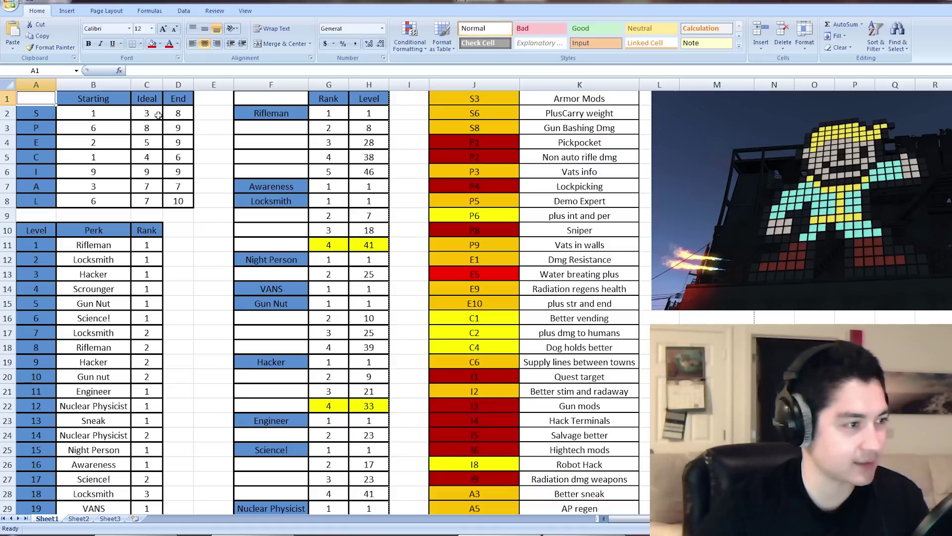
{"action": "left_click_drag", "start_coordinate": [158, 115], "coordinate": [146, 198]}
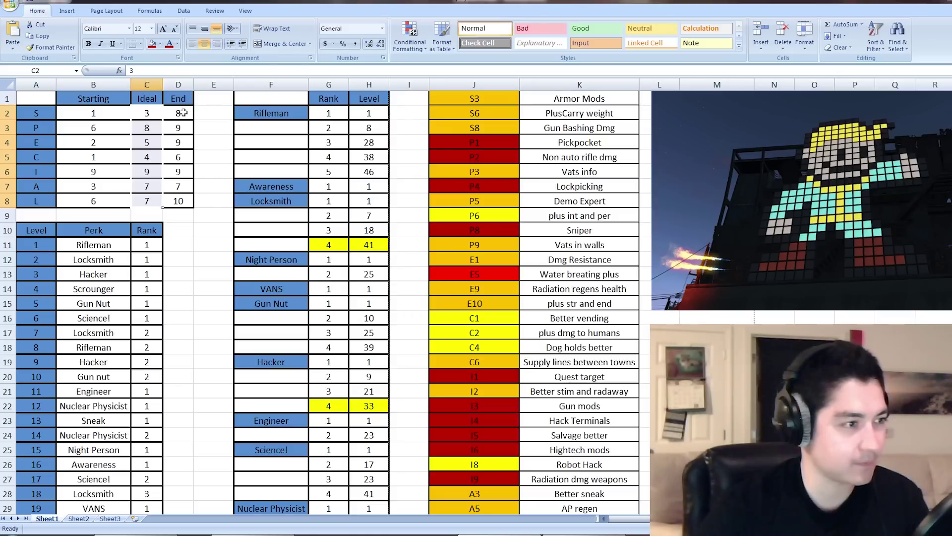
{"action": "left_click_drag", "start_coordinate": [183, 113], "coordinate": [184, 202]}
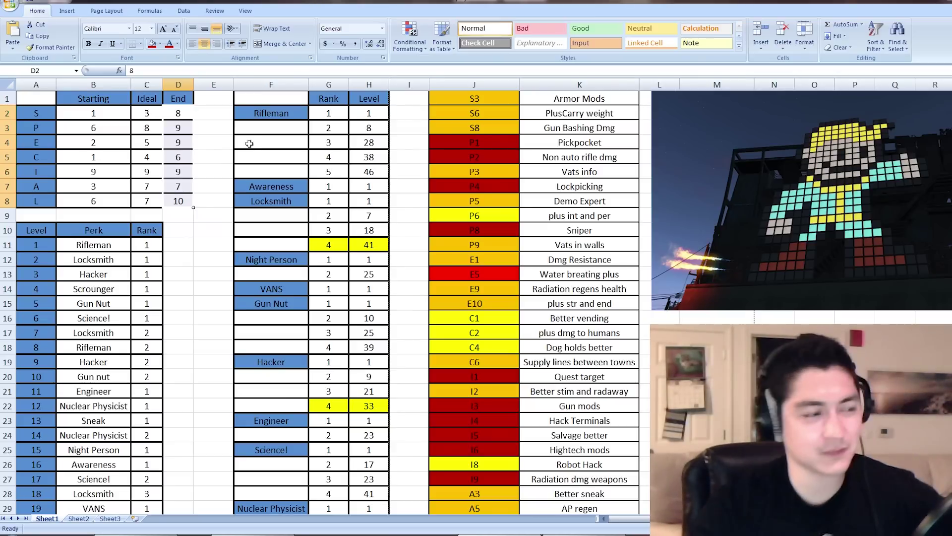
- Highlight the perk table with its Rank and Level columns, and single out Locksmith's yellow rank 4 cells in G11:H11
{"action": "left_click_drag", "start_coordinate": [270, 99], "coordinate": [369, 508]}
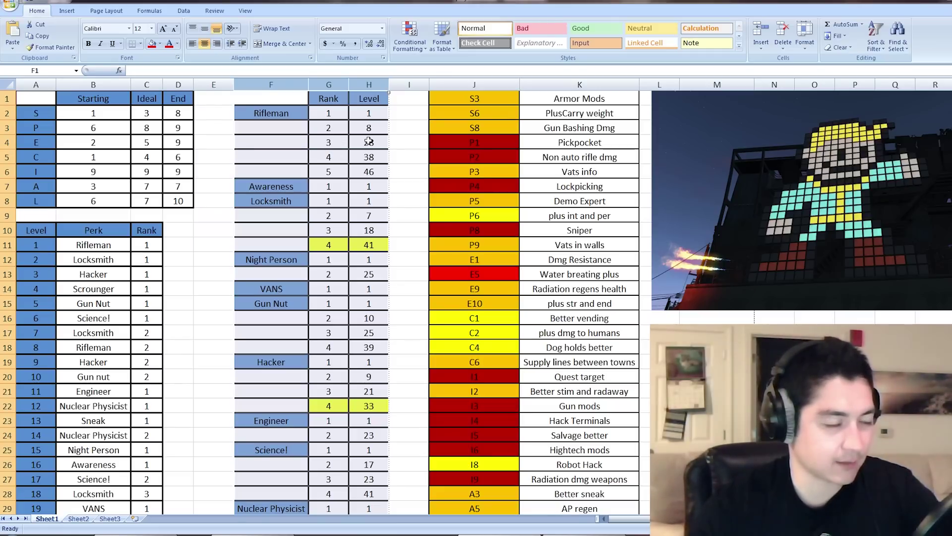
{"action": "left_click", "coordinate": [353, 240]}
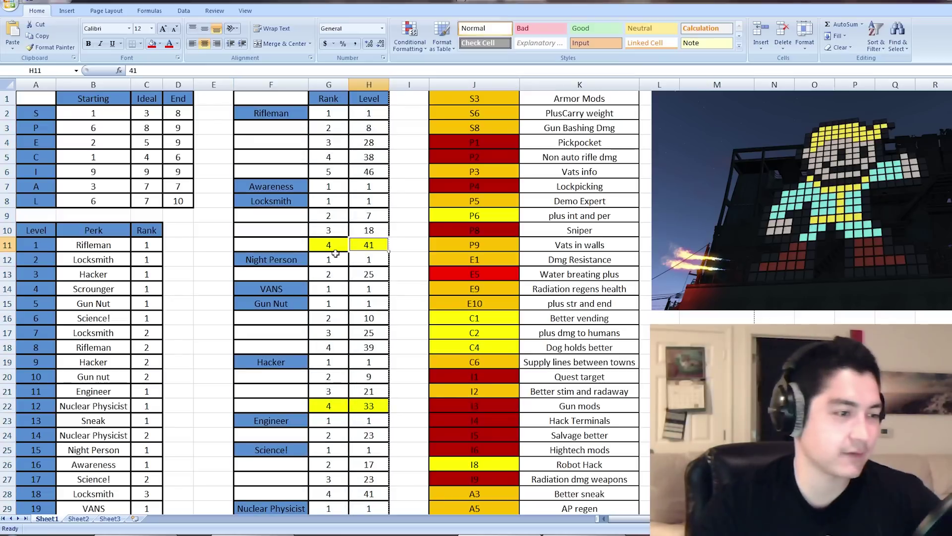
{"action": "left_click", "coordinate": [333, 244]}
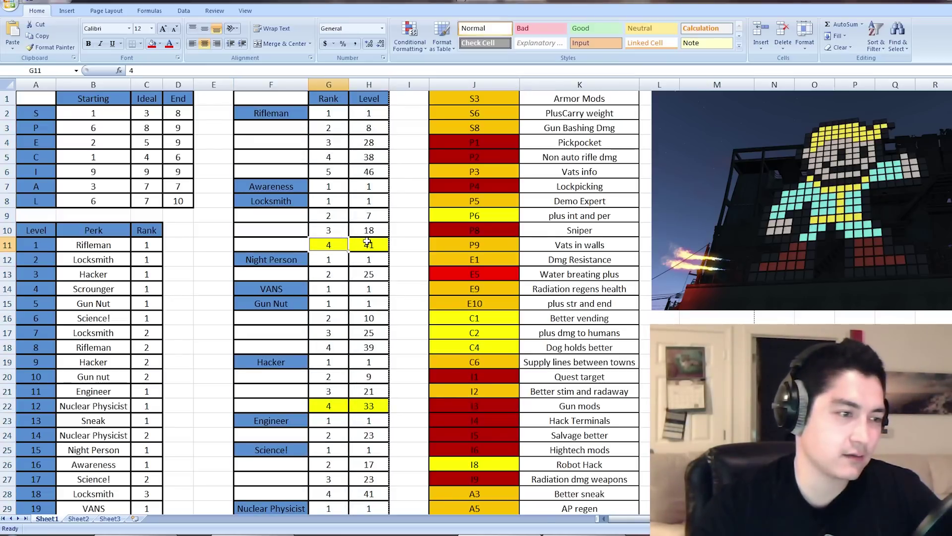
{"action": "left_click_drag", "start_coordinate": [360, 243], "coordinate": [337, 245]}
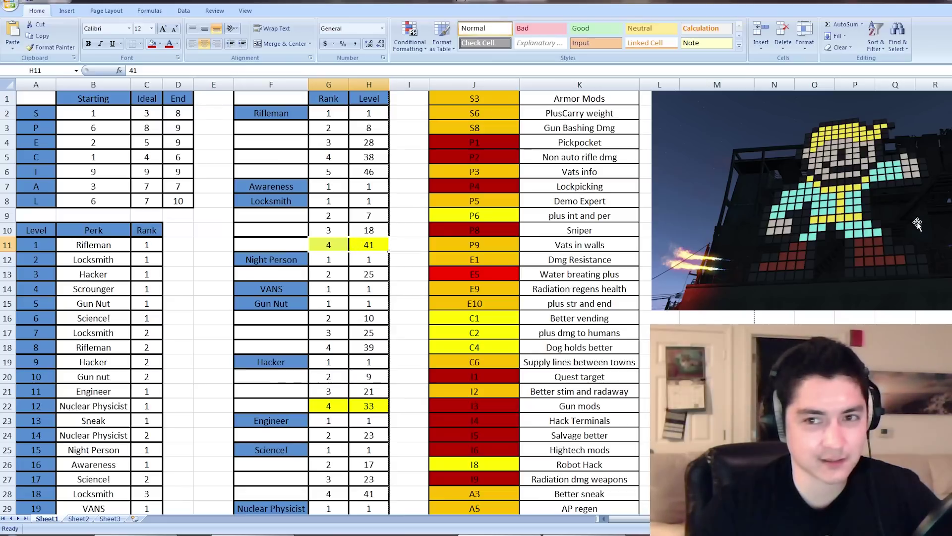
- Examine the rank and level requirements of every perk in the perk table, from Rifleman down to Aquaboy
{"action": "key", "text": "alt+Tab"}
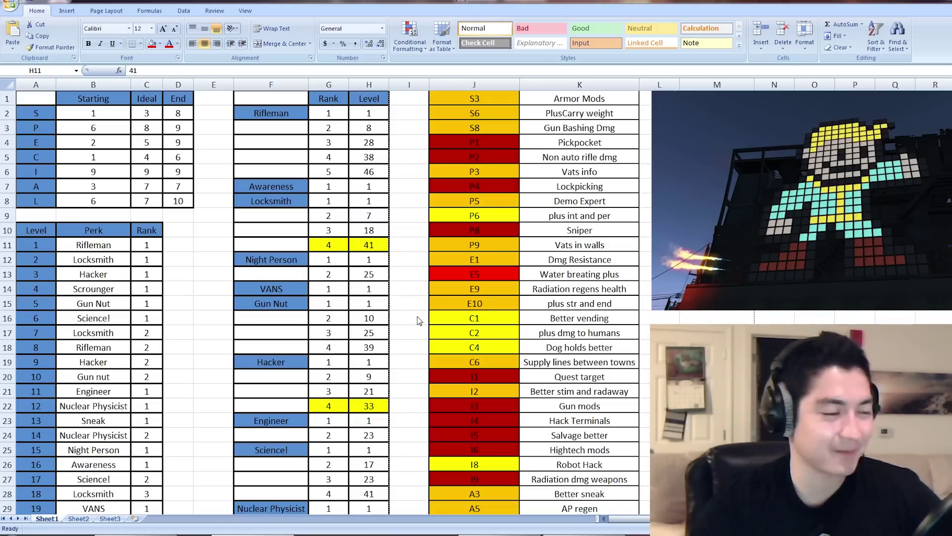
{"action": "key", "text": "alt+Tab"}
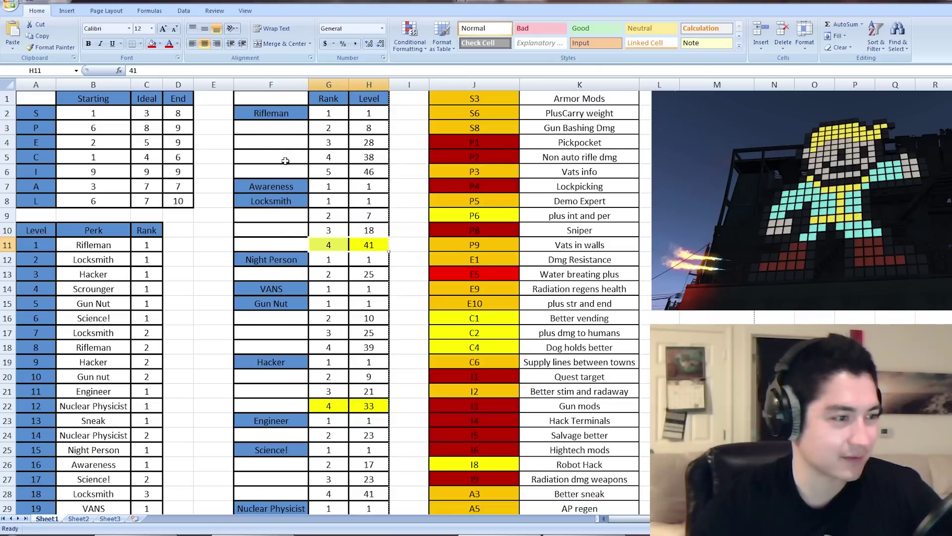
{"action": "scroll", "coordinate": [305, 272], "scroll_direction": "down", "scroll_amount": 1}
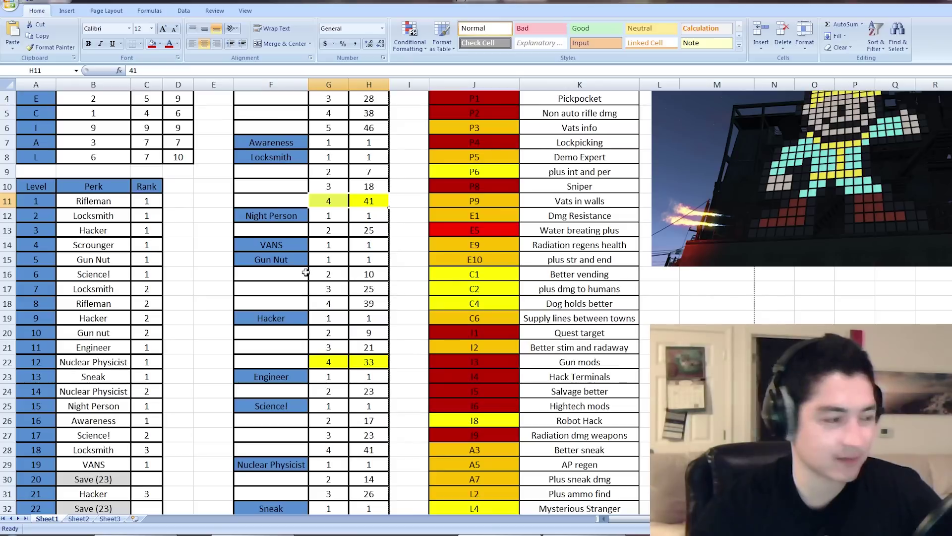
{"action": "scroll", "coordinate": [284, 183], "scroll_direction": "down", "scroll_amount": 1}
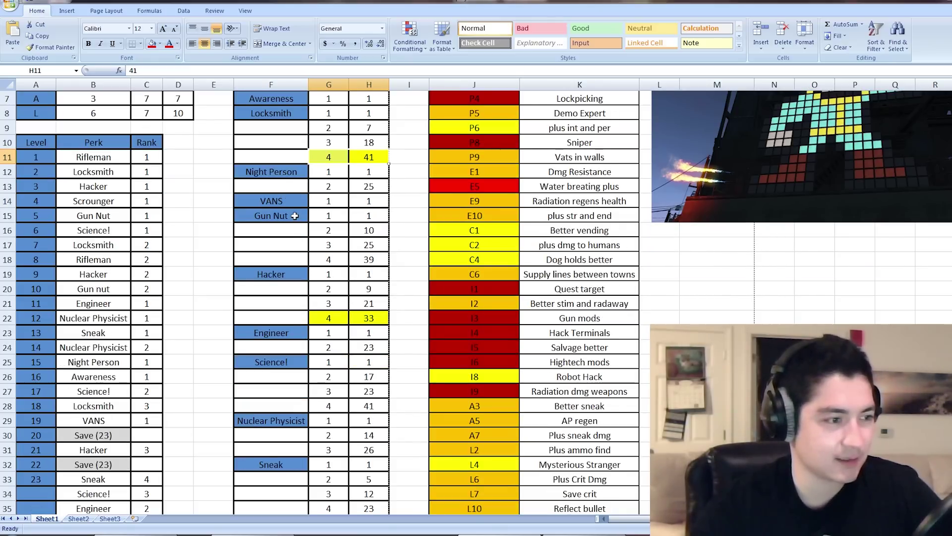
{"action": "scroll", "coordinate": [329, 335], "scroll_direction": "down", "scroll_amount": 1}
{"action": "scroll", "coordinate": [297, 293], "scroll_direction": "down", "scroll_amount": 1}
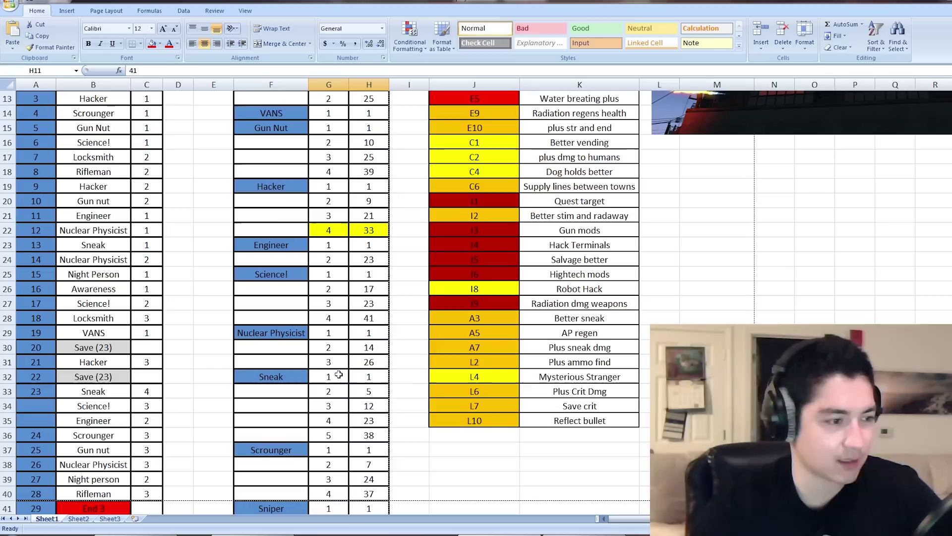
{"action": "scroll", "coordinate": [313, 302], "scroll_direction": "down", "scroll_amount": 1}
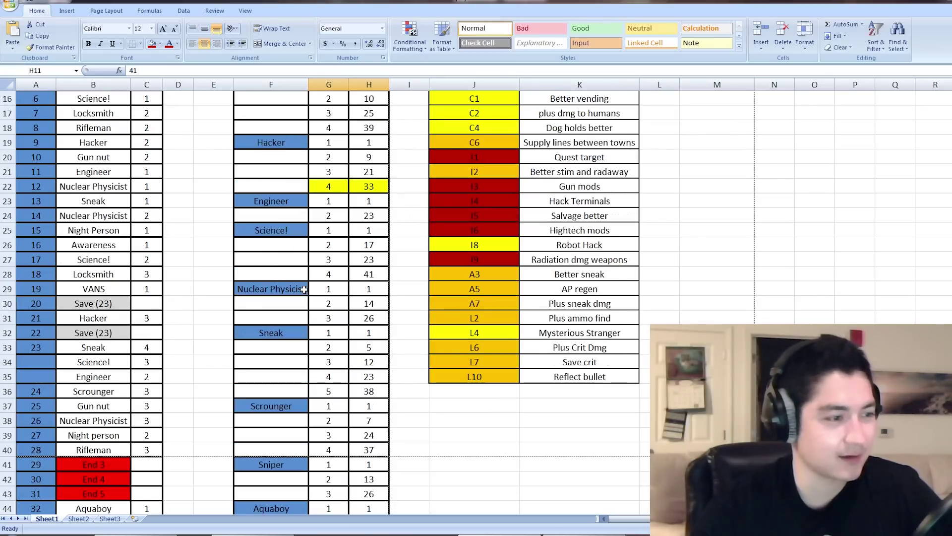
{"action": "scroll", "coordinate": [324, 310], "scroll_direction": "down", "scroll_amount": 2}
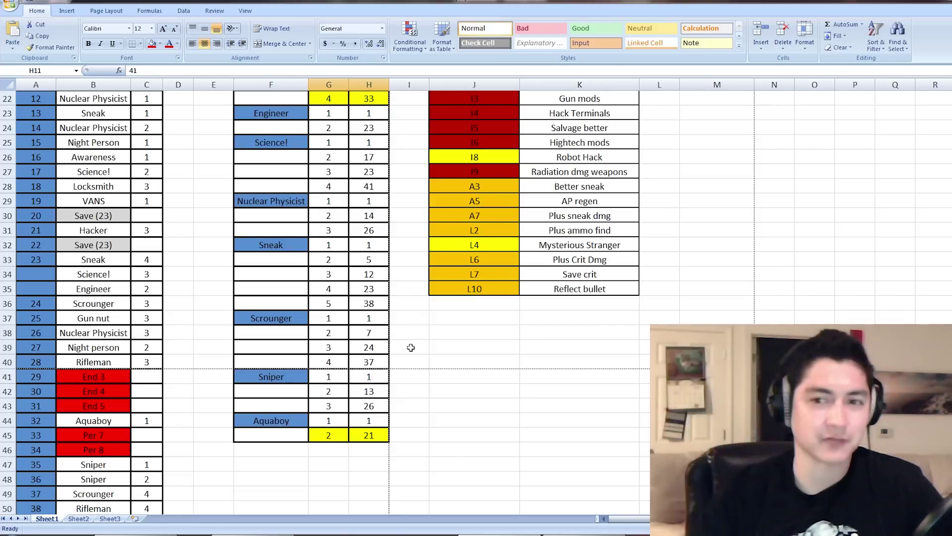
{"action": "scroll", "coordinate": [410, 347], "scroll_direction": "up", "scroll_amount": 7}
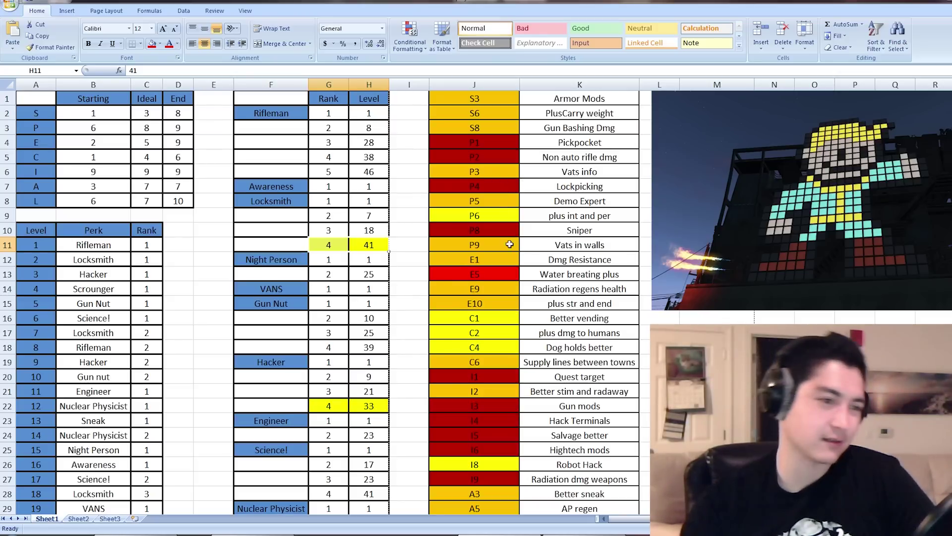
- Highlight the Level, Perk and Rank columns of the leveling plan, the level 1 cell and the perks for levels 11 to 13
{"action": "left_click", "coordinate": [35, 230]}
{"action": "scroll", "coordinate": [36, 230], "scroll_direction": "down", "scroll_amount": 3}
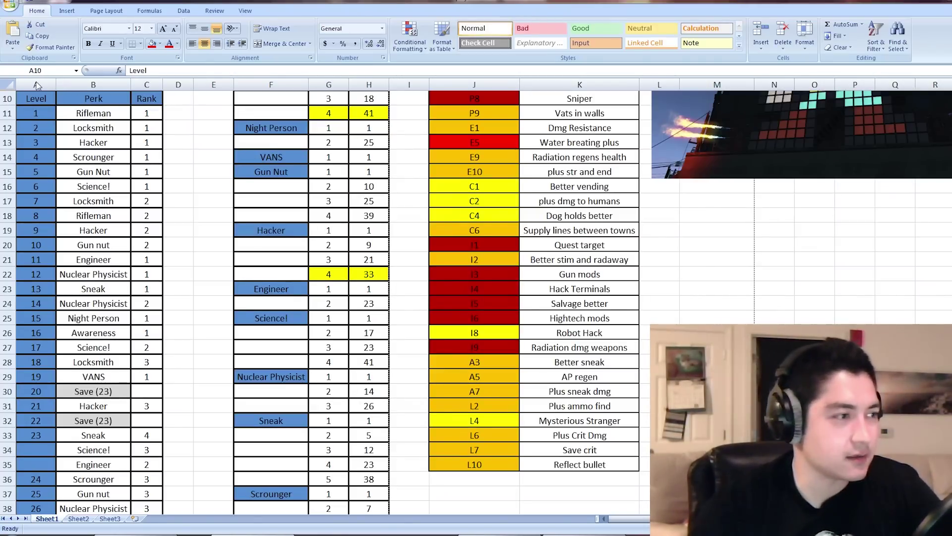
{"action": "left_click_drag", "start_coordinate": [37, 85], "coordinate": [146, 85]}
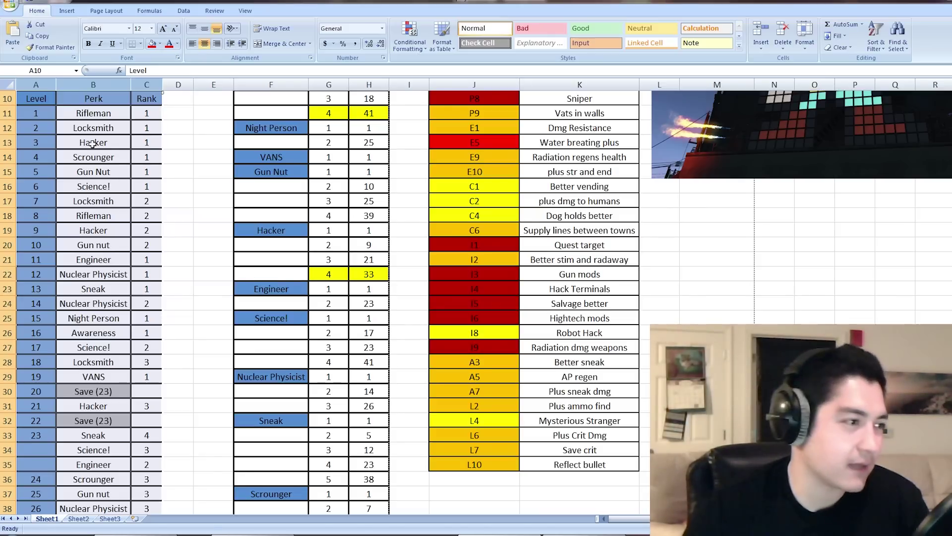
{"action": "left_click", "coordinate": [41, 117]}
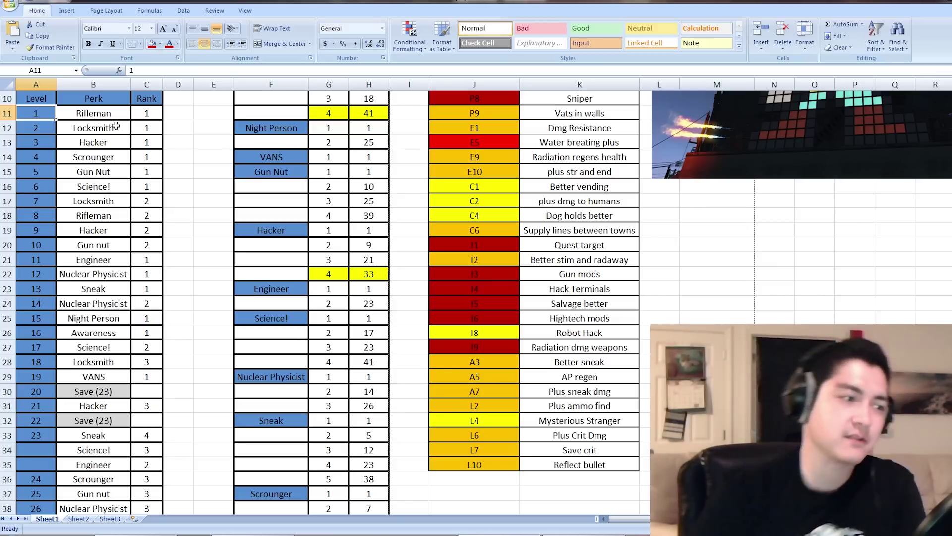
{"action": "left_click_drag", "start_coordinate": [149, 289], "coordinate": [72, 259]}
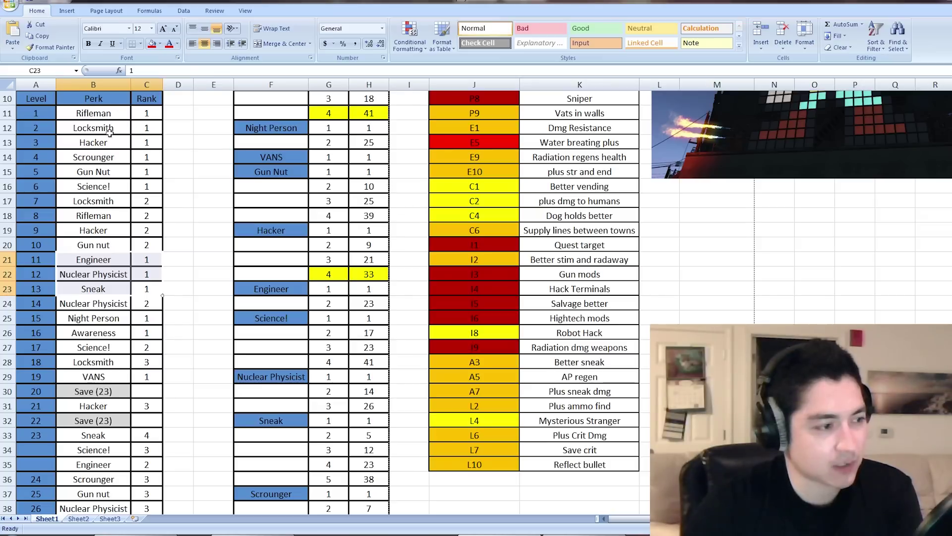
- Select the level 14 Nuclear Physicist entry and examine the leveling plan's perks and ranks through the levels in the 20s and beyond
{"action": "scroll", "coordinate": [166, 363], "scroll_direction": "down", "scroll_amount": 2}
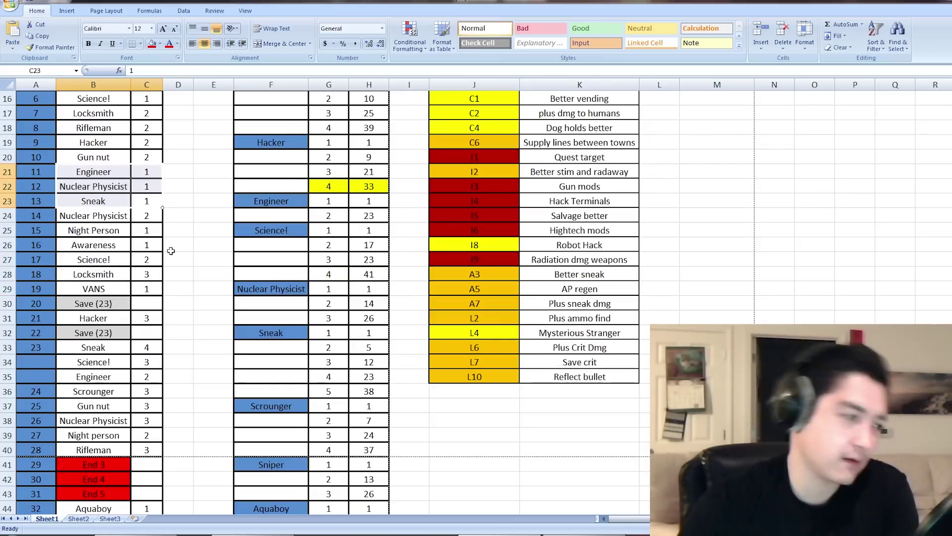
{"action": "left_click", "coordinate": [94, 218]}
{"action": "scroll", "coordinate": [102, 268], "scroll_direction": "down", "scroll_amount": 1}
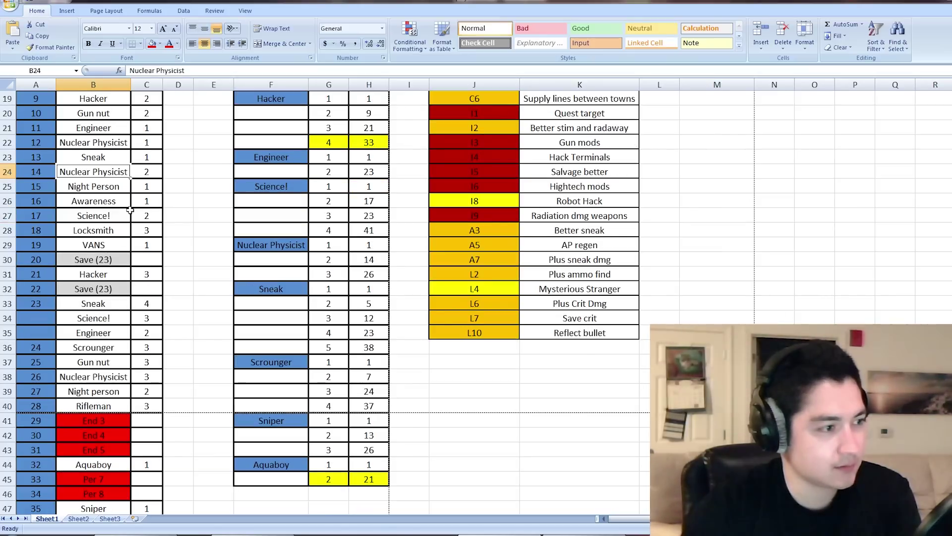
{"action": "scroll", "coordinate": [130, 211], "scroll_direction": "down", "scroll_amount": 1}
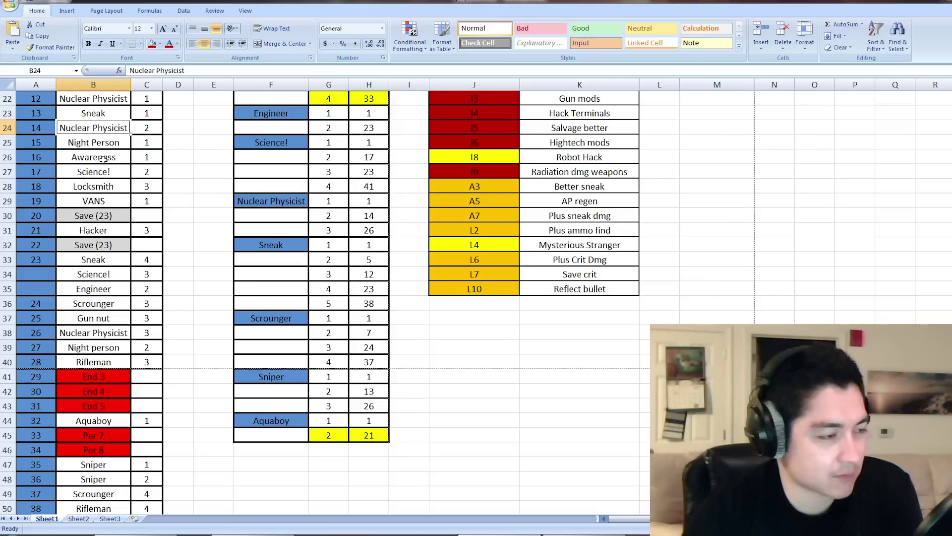
{"action": "scroll", "coordinate": [102, 159], "scroll_direction": "down", "scroll_amount": 1}
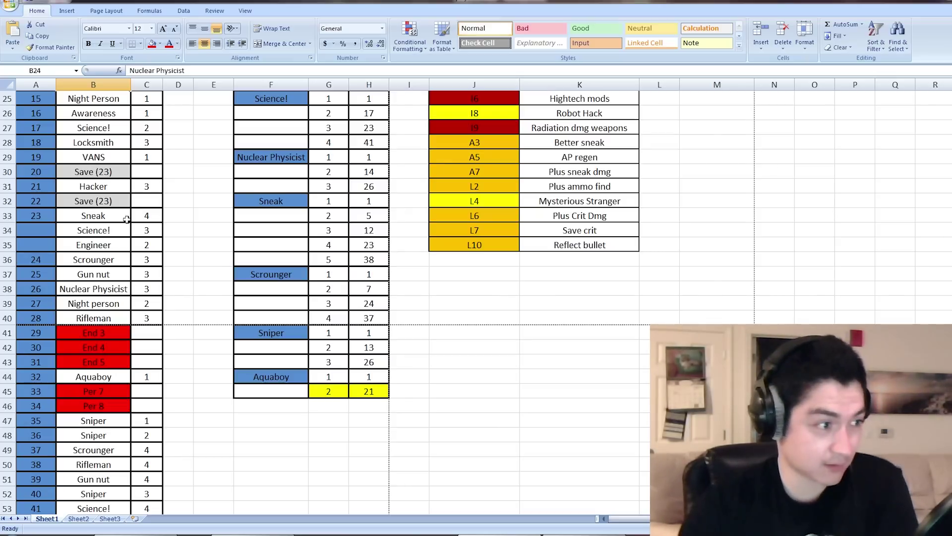
{"action": "scroll", "coordinate": [122, 205], "scroll_direction": "down", "scroll_amount": 1}
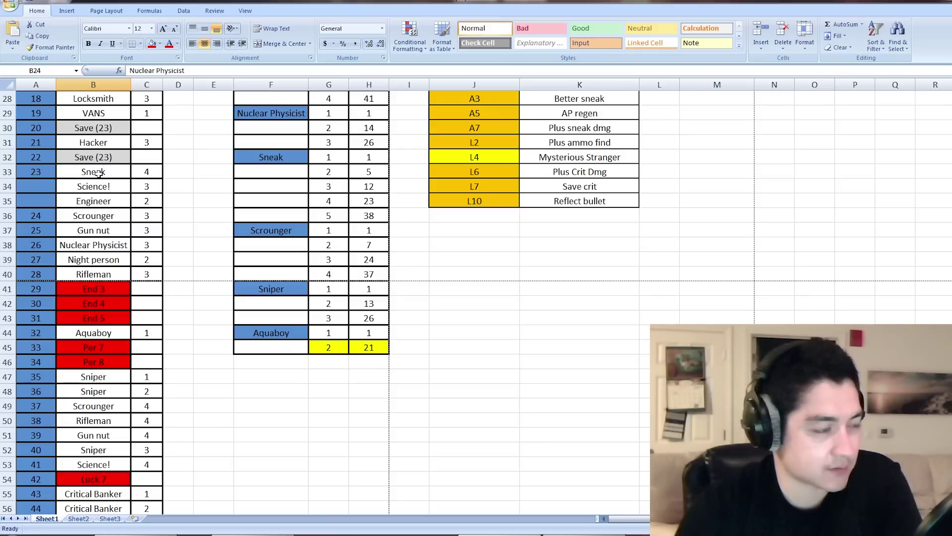
{"action": "scroll", "coordinate": [106, 191], "scroll_direction": "down", "scroll_amount": 1}
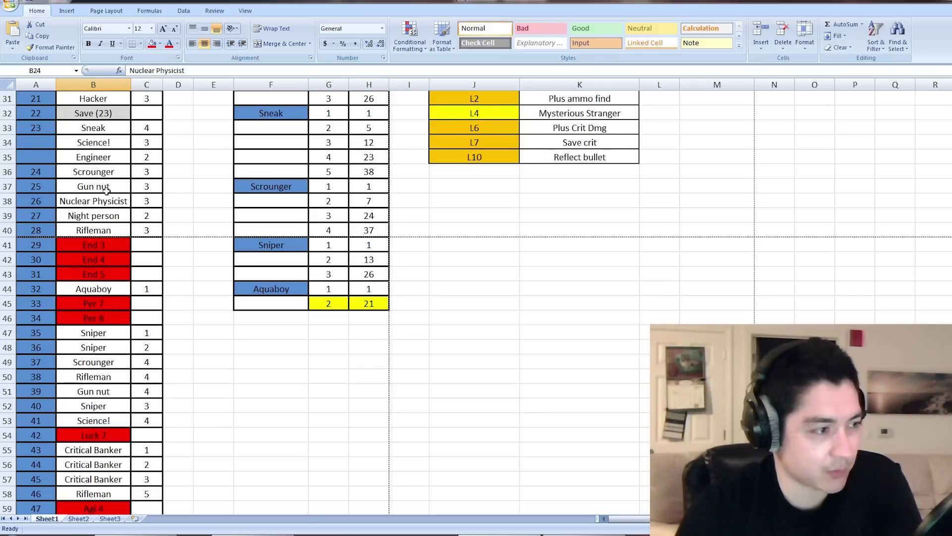
{"action": "scroll", "coordinate": [103, 178], "scroll_direction": "up", "scroll_amount": 1}
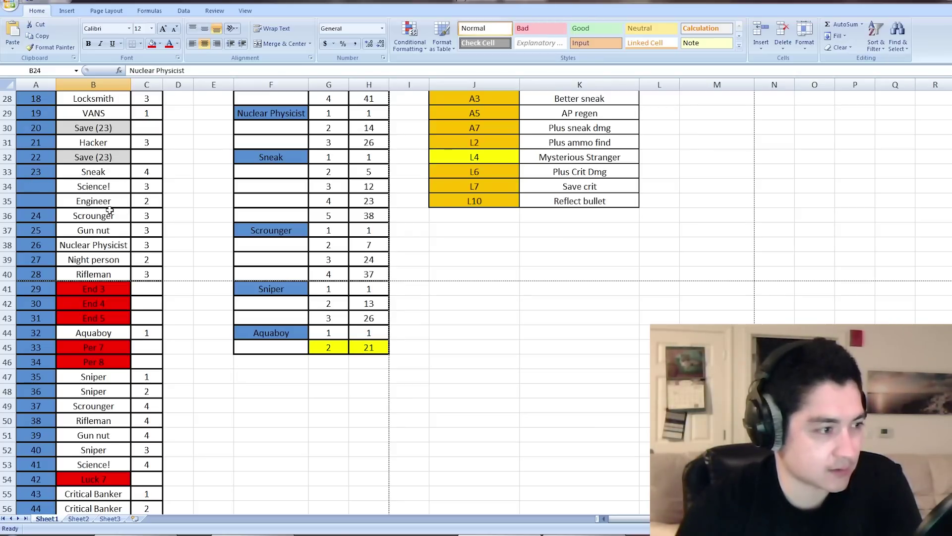
{"action": "scroll", "coordinate": [110, 208], "scroll_direction": "down", "scroll_amount": 1}
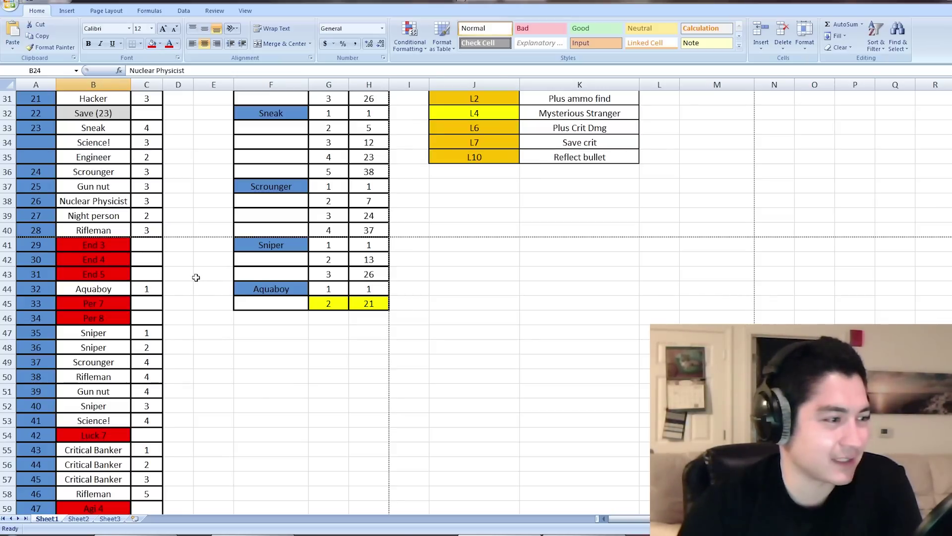
{"action": "scroll", "coordinate": [196, 277], "scroll_direction": "down", "scroll_amount": 1}
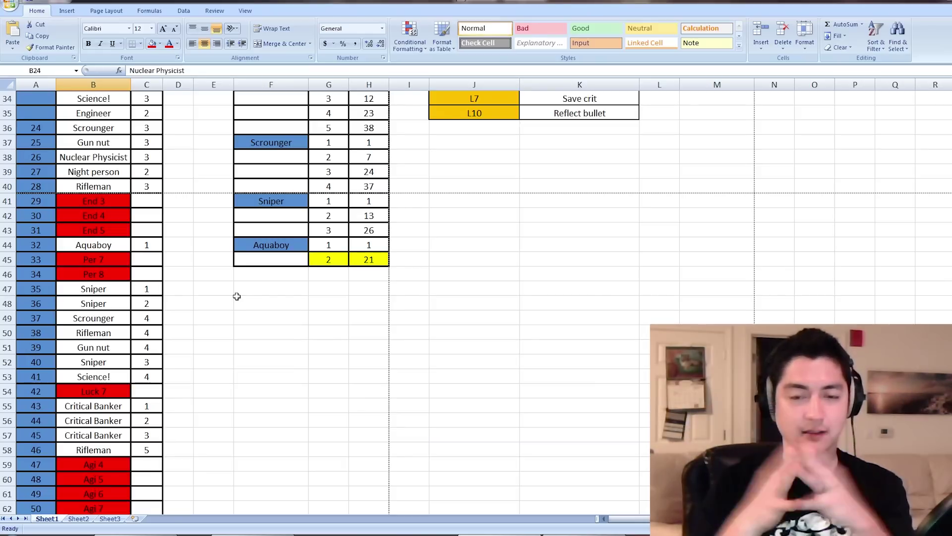
- Review the leveling plan again from level 1 onward and select the Aquaboy entry at level 32
{"action": "scroll", "coordinate": [236, 296], "scroll_direction": "up", "scroll_amount": 8}
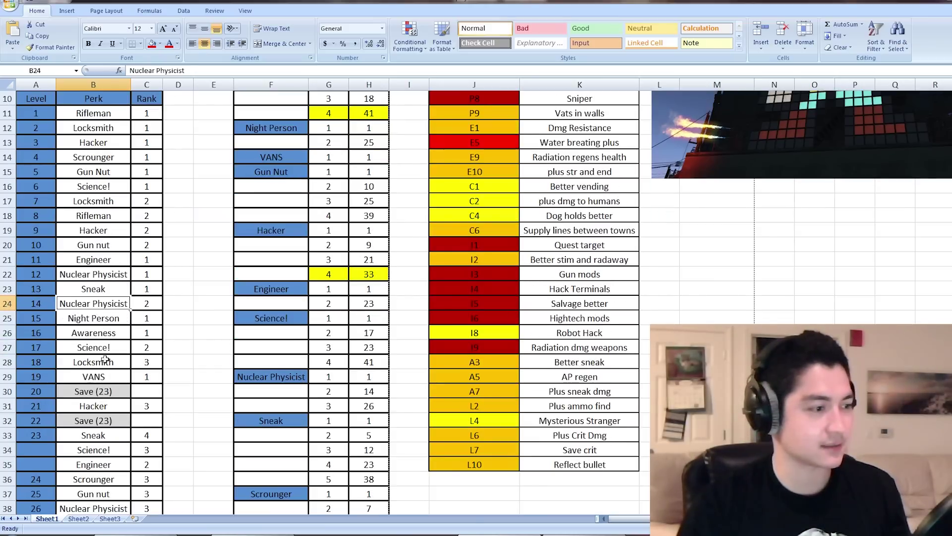
{"action": "scroll", "coordinate": [111, 331], "scroll_direction": "down", "scroll_amount": 1}
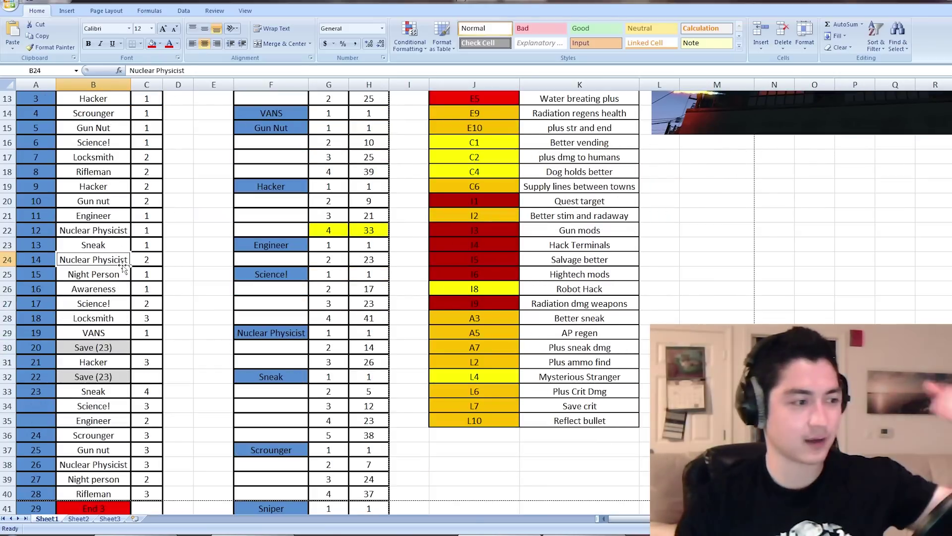
{"action": "scroll", "coordinate": [123, 270], "scroll_direction": "down", "scroll_amount": 2}
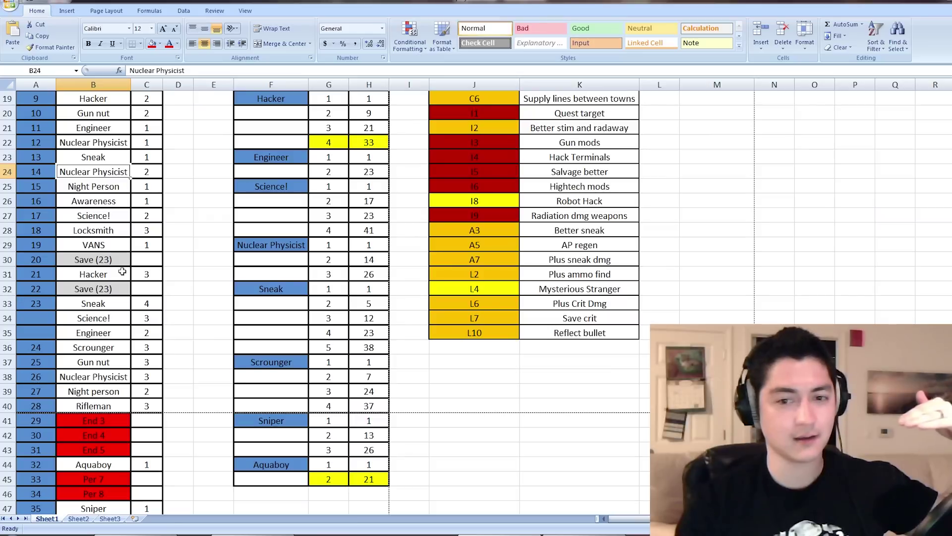
{"action": "scroll", "coordinate": [122, 271], "scroll_direction": "down", "scroll_amount": 2}
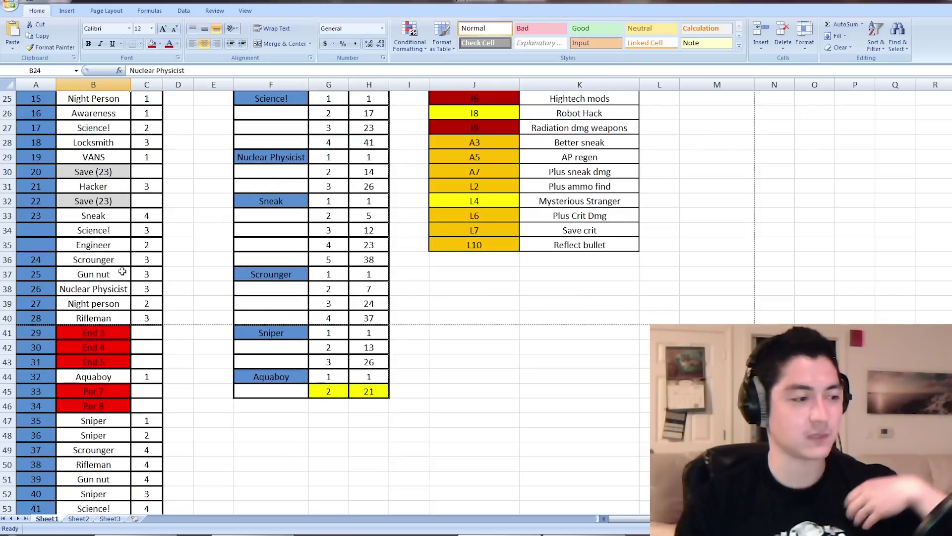
{"action": "scroll", "coordinate": [122, 271], "scroll_direction": "down", "scroll_amount": 1}
{"action": "scroll", "coordinate": [116, 270], "scroll_direction": "down", "scroll_amount": 1}
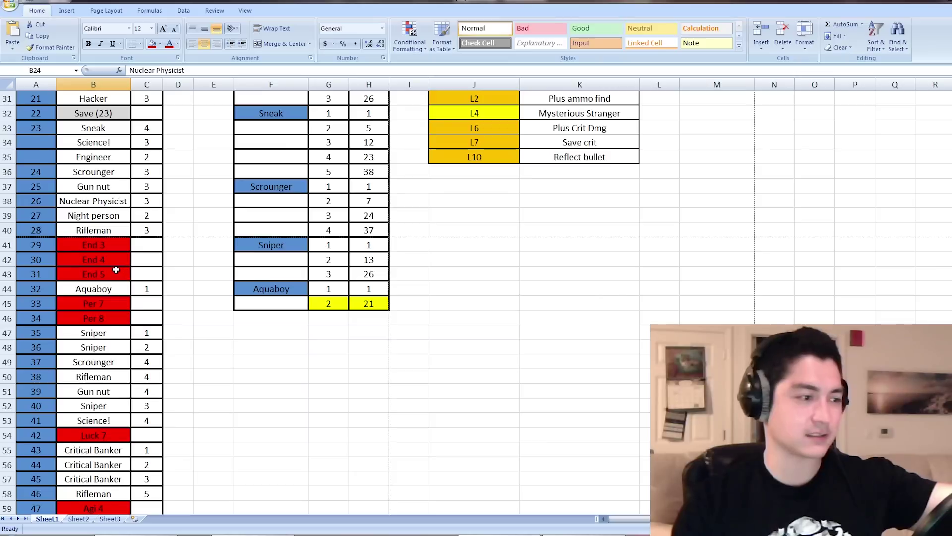
{"action": "scroll", "coordinate": [115, 269], "scroll_direction": "down", "scroll_amount": 1}
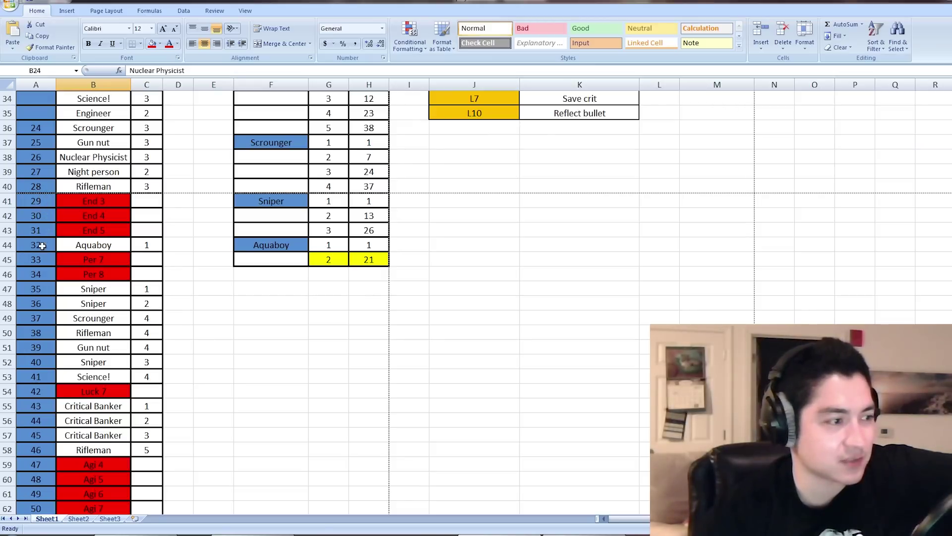
{"action": "left_click", "coordinate": [102, 245]}
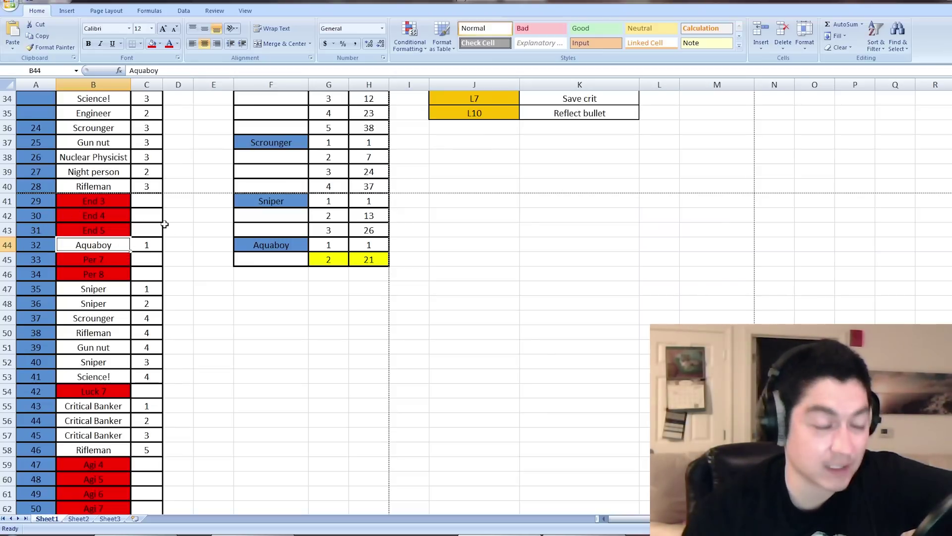
- Highlight the Per 7, Per 8 and two Sniper entries in turn for levels 33 to 36 of the leveling plan
{"action": "scroll", "coordinate": [165, 227], "scroll_direction": "down", "scroll_amount": 1}
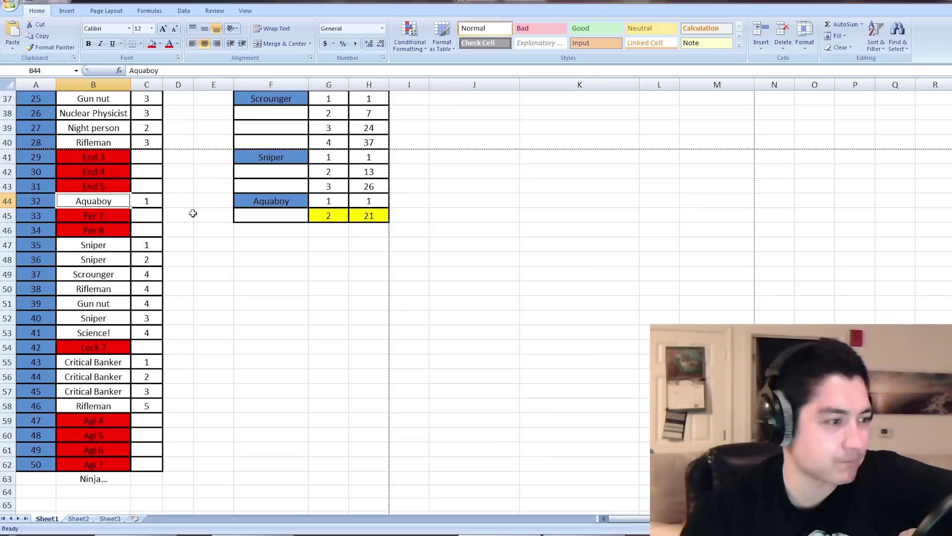
{"action": "left_click", "coordinate": [105, 217]}
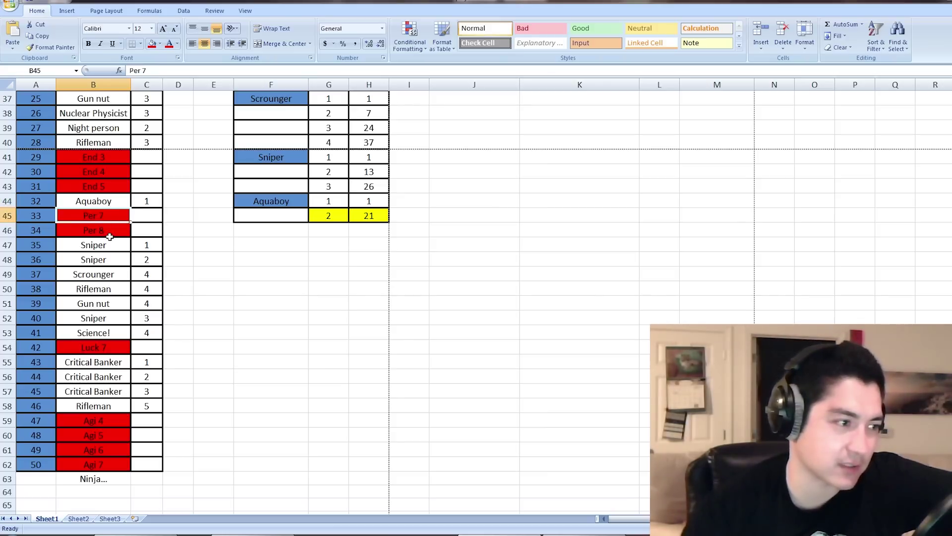
{"action": "left_click", "coordinate": [115, 232]}
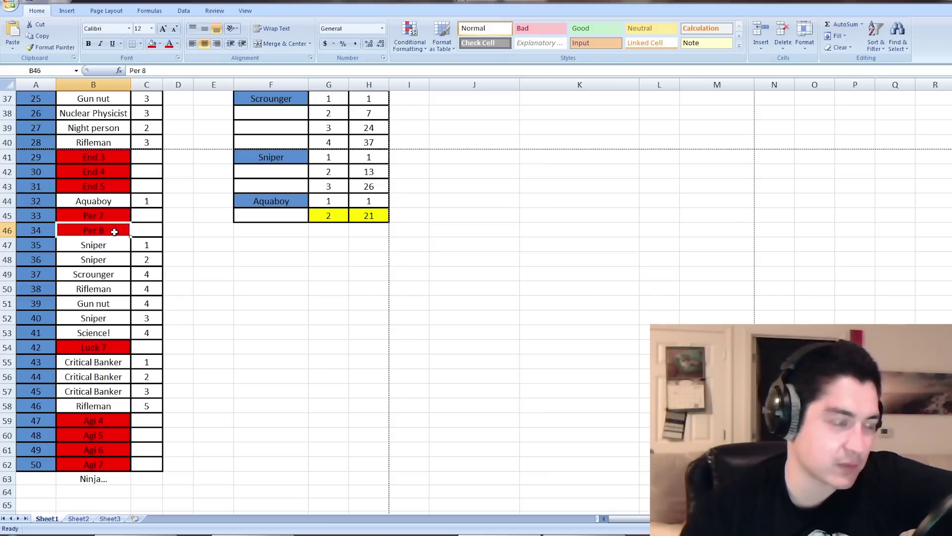
{"action": "left_click", "coordinate": [109, 248]}
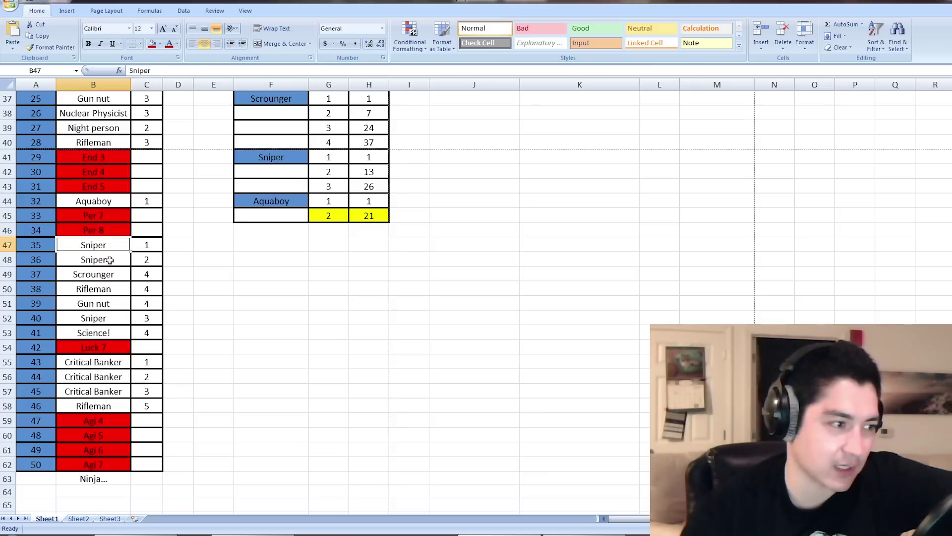
{"action": "left_click", "coordinate": [109, 261]}
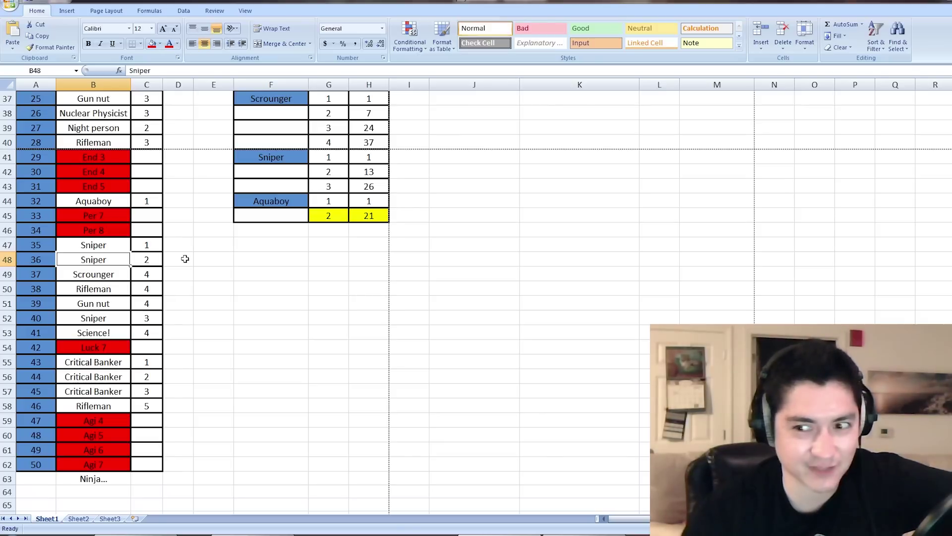
- Go through the Scrounger, Rifleman, Gun nut, Sniper and Science! entries for levels 37 to 41, selecting each in turn
{"action": "left_click", "coordinate": [110, 277]}
{"action": "left_click", "coordinate": [96, 289]}
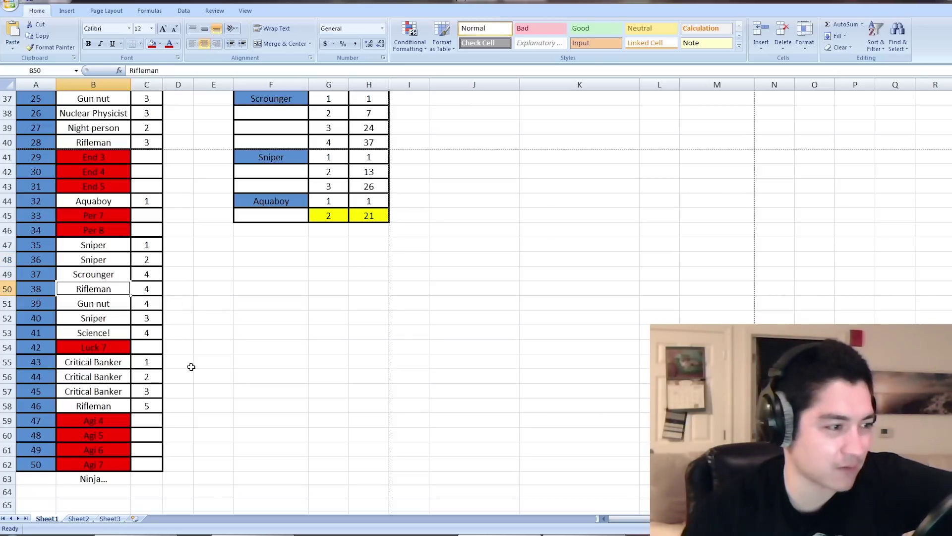
{"action": "left_click", "coordinate": [99, 304]}
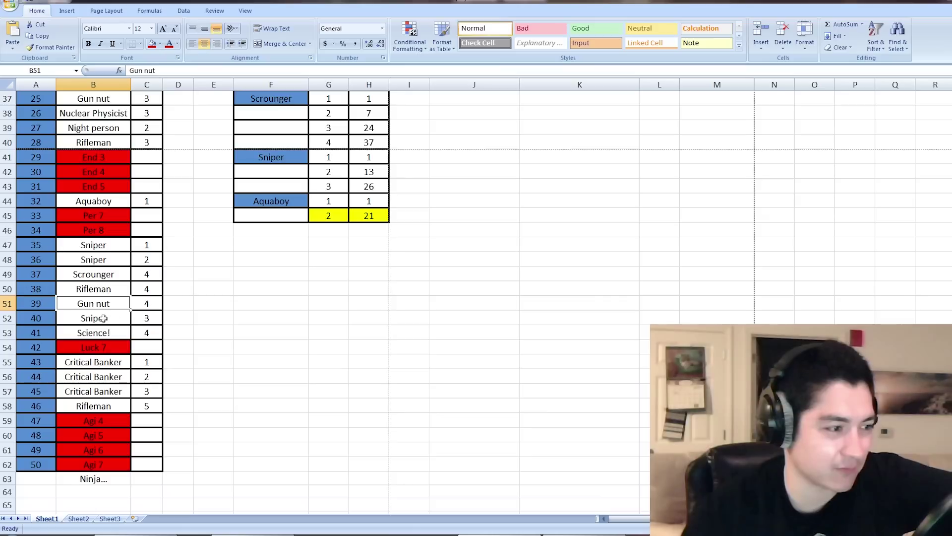
{"action": "left_click", "coordinate": [93, 318]}
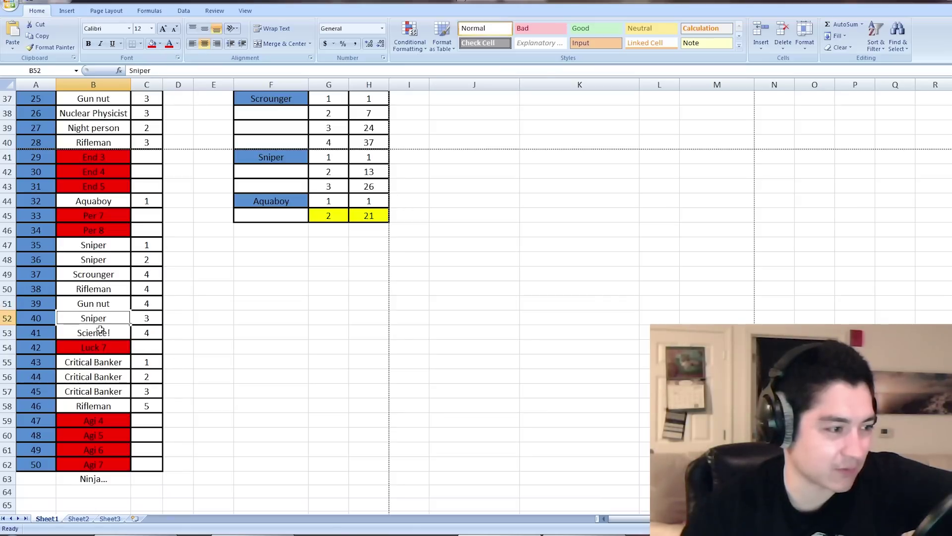
{"action": "left_click", "coordinate": [105, 329]}
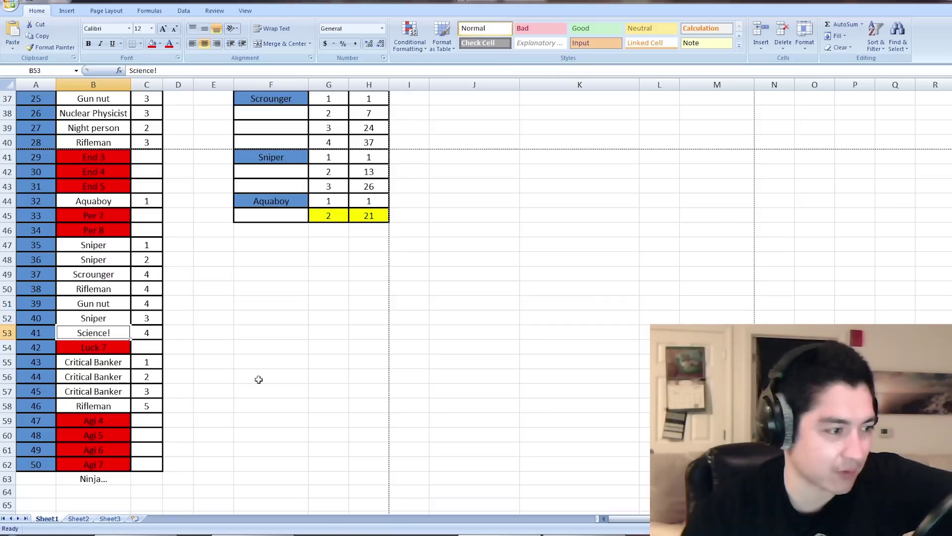
- Select the level 42 cell and its Luck 7 entry, and examine the remaining plan through level 50 and the Ninja note
{"action": "scroll", "coordinate": [255, 380], "scroll_direction": "down", "scroll_amount": 2}
{"action": "scroll", "coordinate": [253, 380], "scroll_direction": "up", "scroll_amount": 1}
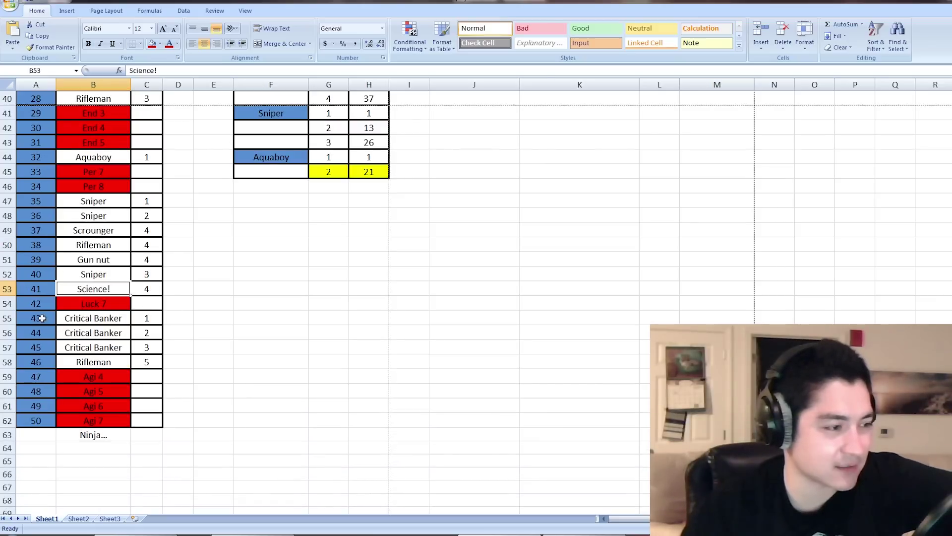
{"action": "left_click", "coordinate": [36, 304]}
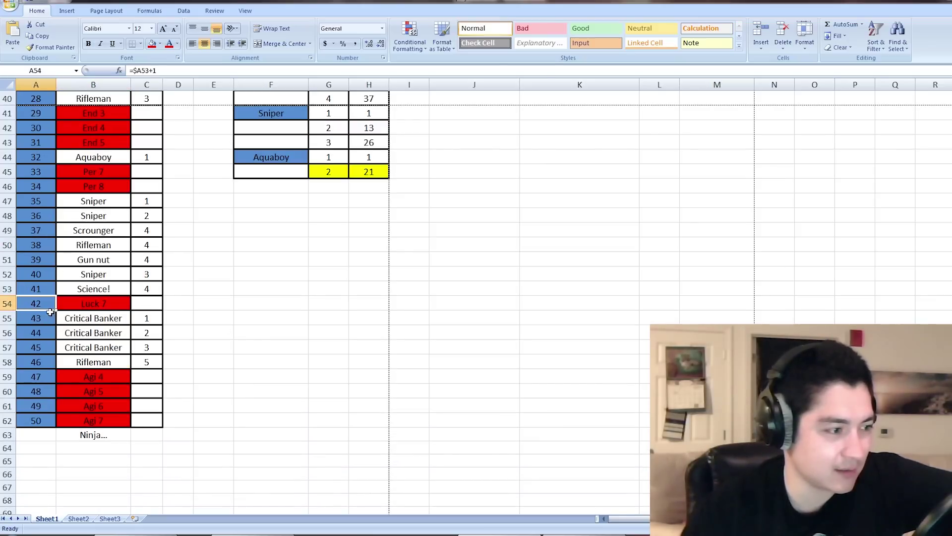
{"action": "left_click", "coordinate": [93, 304]}
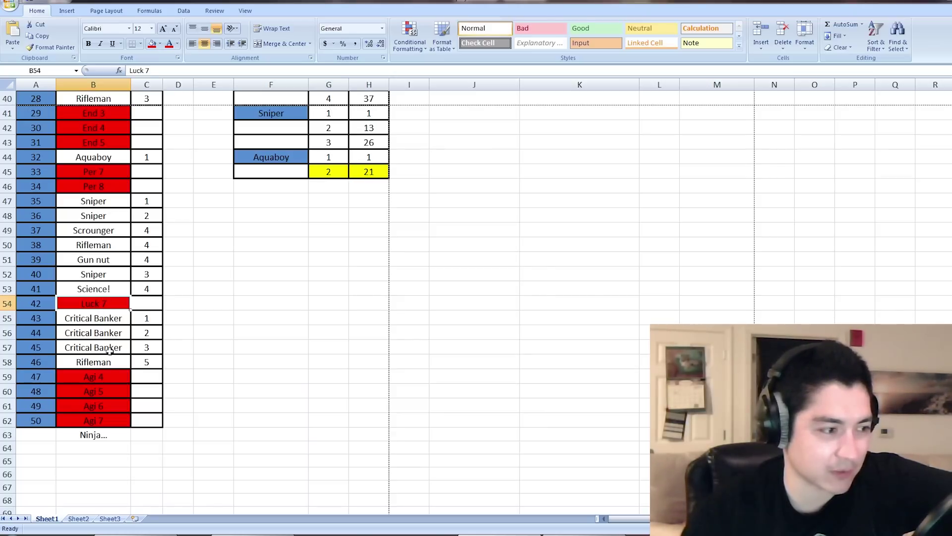
{"action": "scroll", "coordinate": [213, 362], "scroll_direction": "down", "scroll_amount": 1}
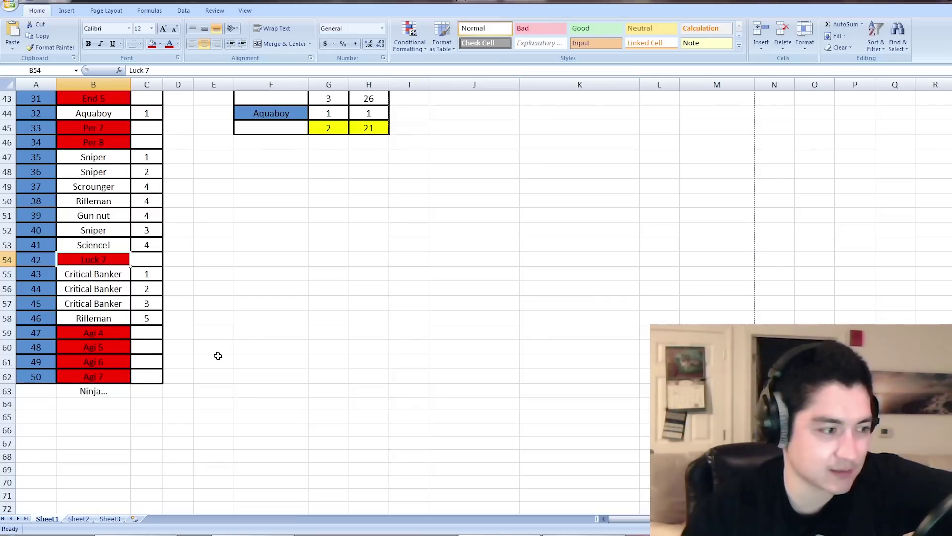
{"action": "scroll", "coordinate": [209, 349], "scroll_direction": "down", "scroll_amount": 1}
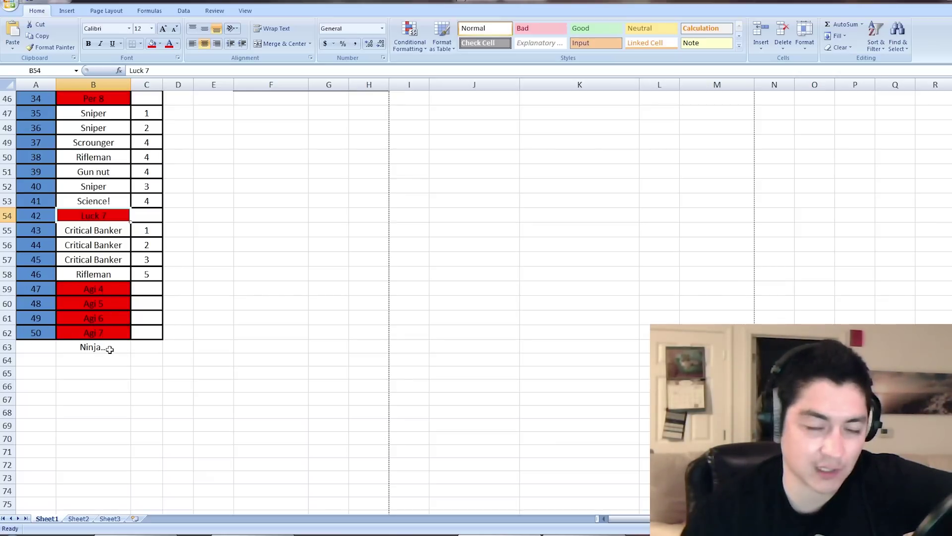
{"action": "middle_click", "coordinate": [186, 392]}
{"action": "middle_click", "coordinate": [195, 357]}
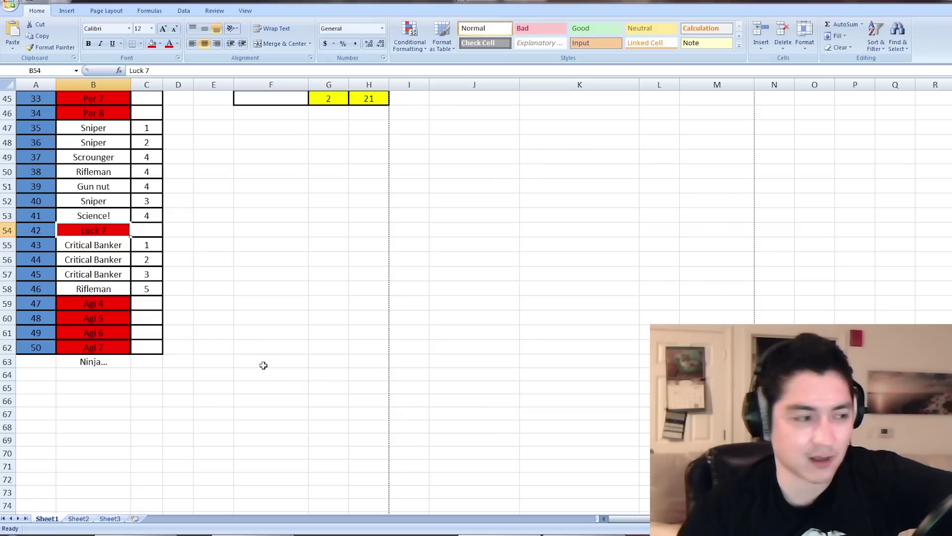
- Look back over the leveling plan and highlight the Starting values of the E, C and I stats in the stat table
{"action": "scroll", "coordinate": [258, 360], "scroll_direction": "up", "scroll_amount": 15}
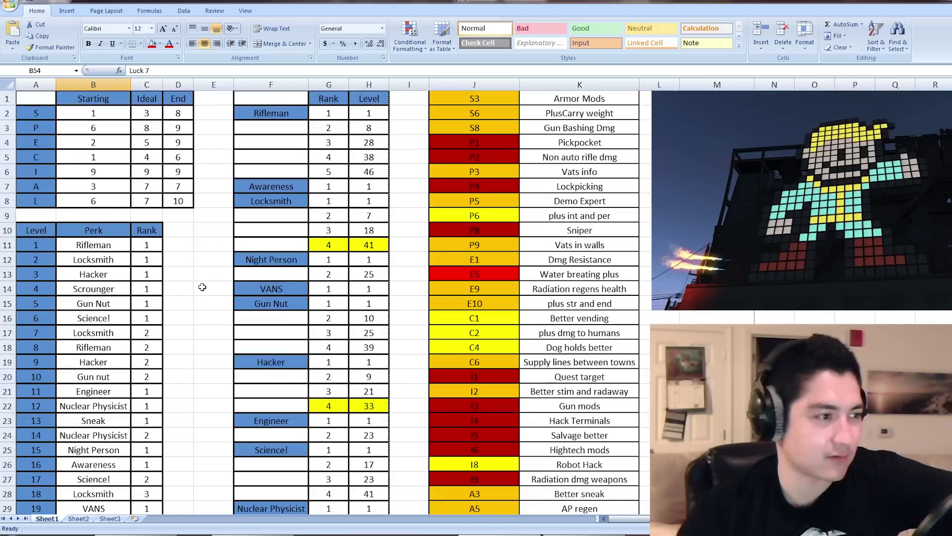
{"action": "scroll", "coordinate": [203, 287], "scroll_direction": "down", "scroll_amount": 13}
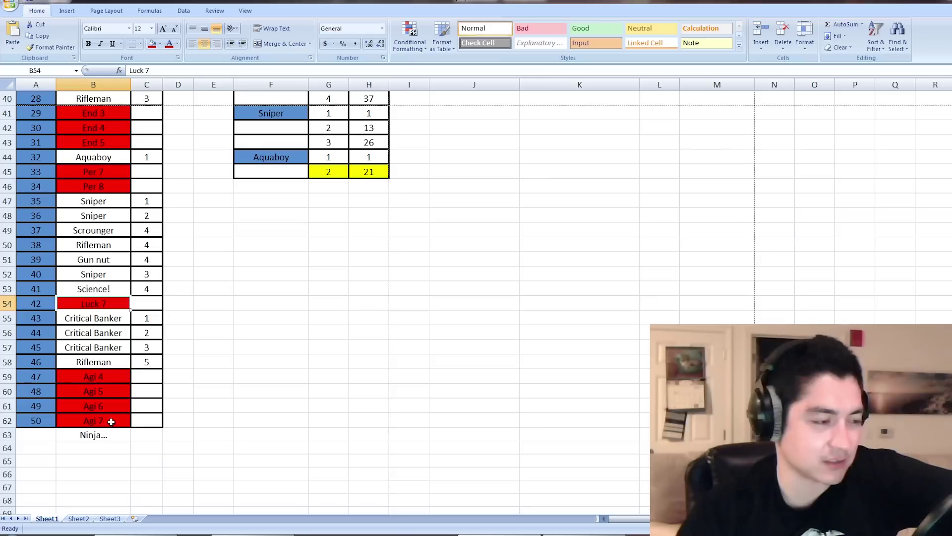
{"action": "scroll", "coordinate": [113, 417], "scroll_direction": "up", "scroll_amount": 1}
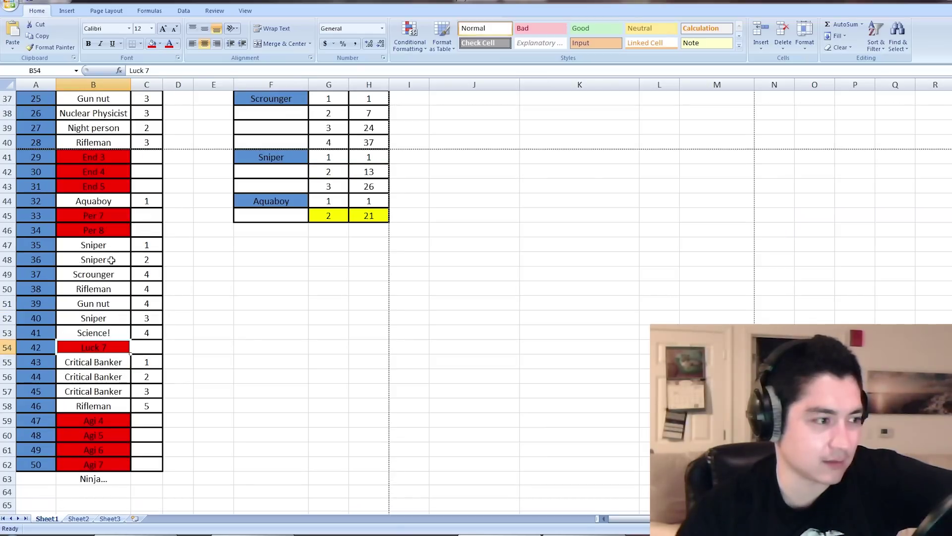
{"action": "scroll", "coordinate": [212, 403], "scroll_direction": "up", "scroll_amount": 8}
{"action": "scroll", "coordinate": [211, 403], "scroll_direction": "up", "scroll_amount": 4}
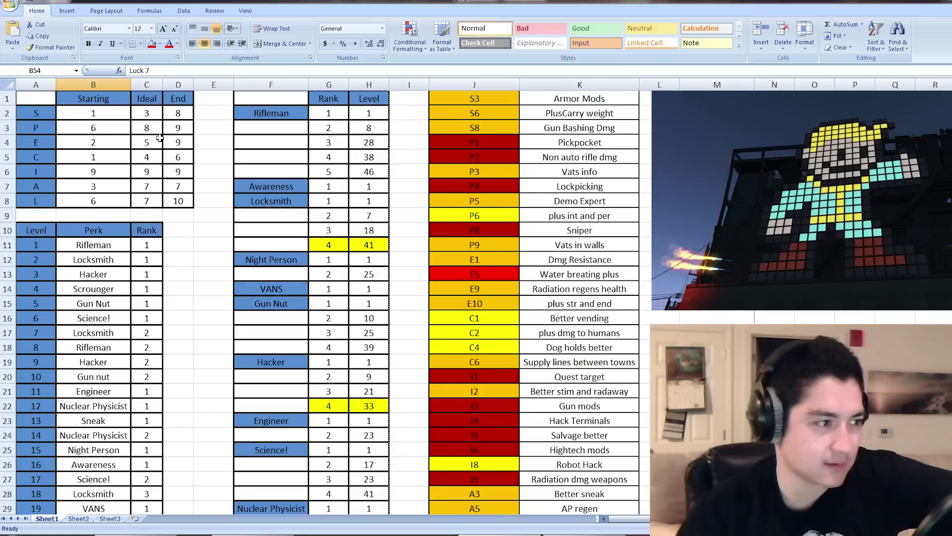
{"action": "left_click", "coordinate": [113, 141]}
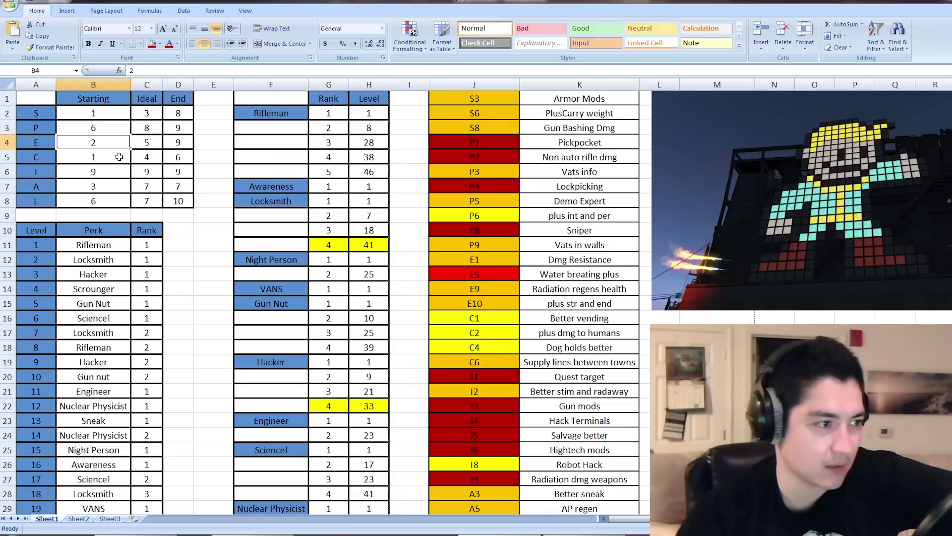
{"action": "left_click", "coordinate": [119, 157]}
{"action": "left_click", "coordinate": [116, 168]}
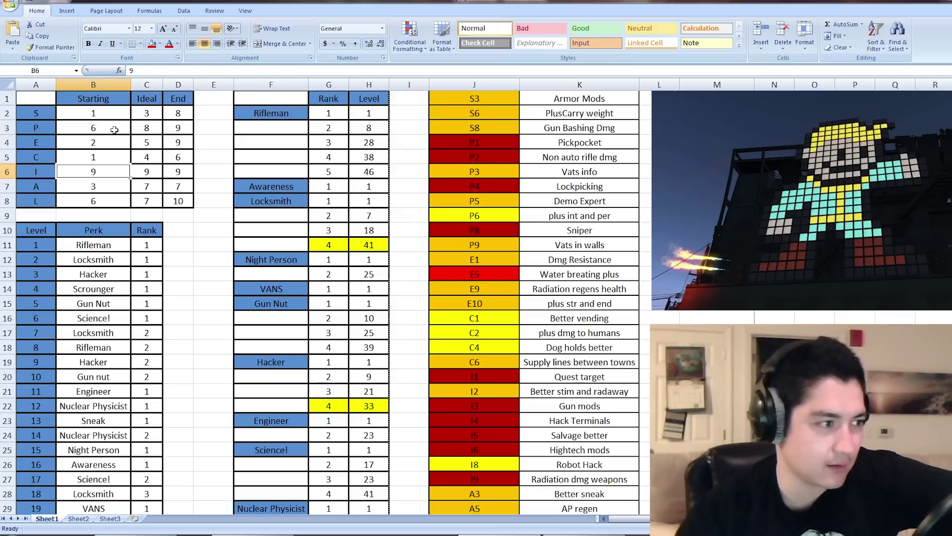
- Highlight the Ideal values of the P, S, E and C stats one after another
{"action": "left_click", "coordinate": [158, 127]}
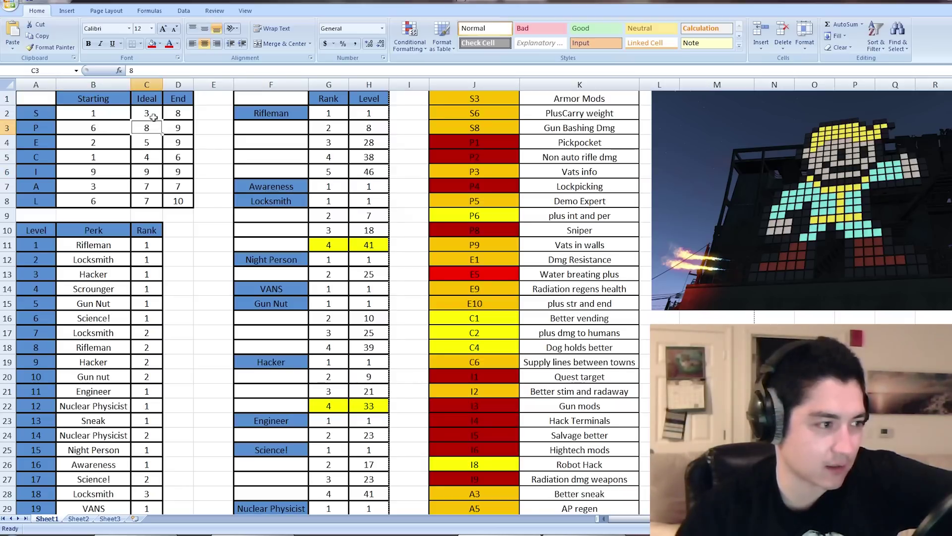
{"action": "left_click", "coordinate": [154, 115]}
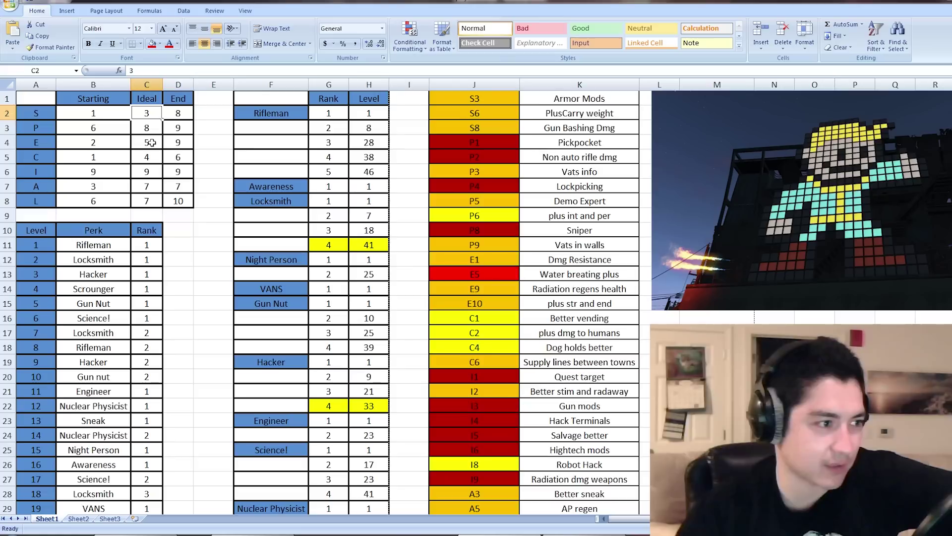
{"action": "left_click", "coordinate": [155, 148]}
{"action": "left_click", "coordinate": [155, 155]}
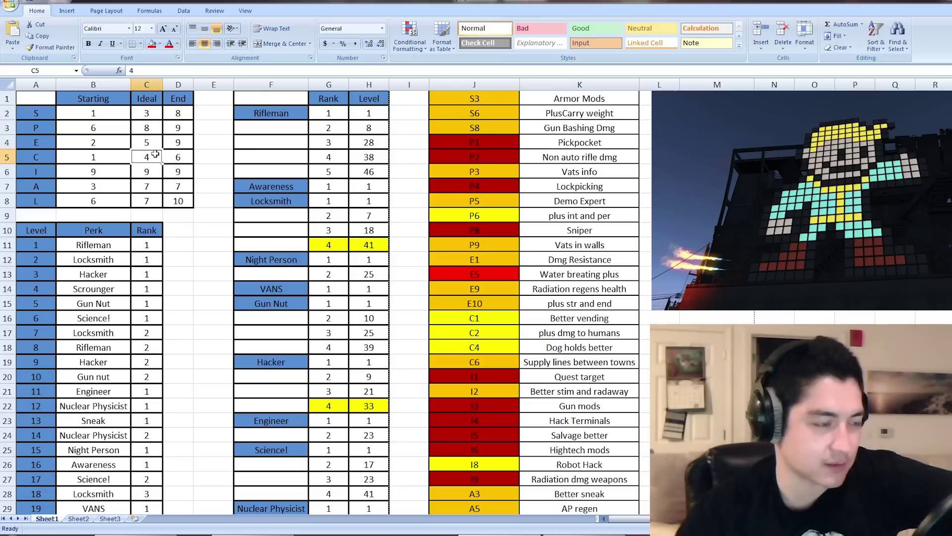
- Look over the leveling plan once more and zoom the sheet out to view the stat, perk and leveling tables together
{"action": "scroll", "coordinate": [193, 346], "scroll_direction": "down", "scroll_amount": 4}
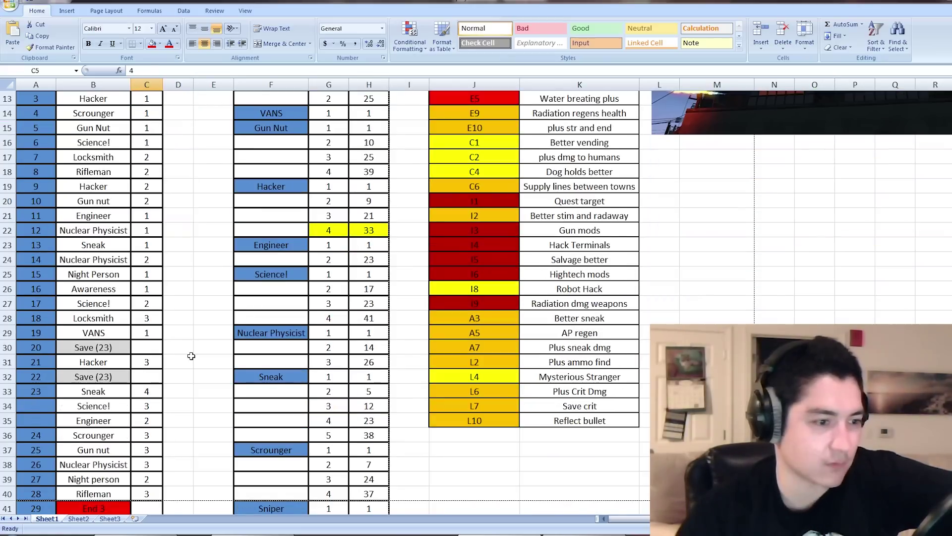
{"action": "scroll", "coordinate": [193, 347], "scroll_direction": "up", "scroll_amount": 4}
{"action": "scroll", "coordinate": [192, 349], "scroll_direction": "down", "scroll_amount": 3}
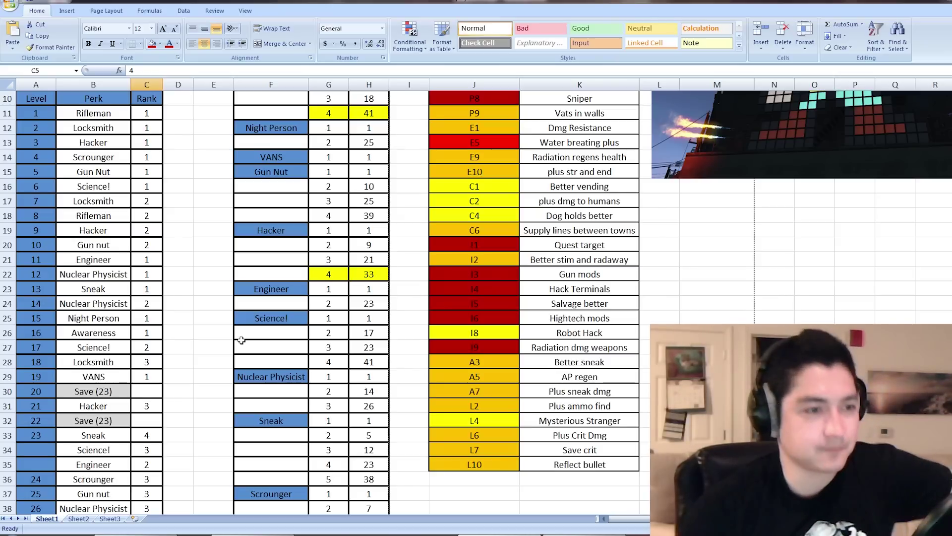
{"action": "scroll", "coordinate": [213, 305], "scroll_direction": "up", "scroll_amount": 3}
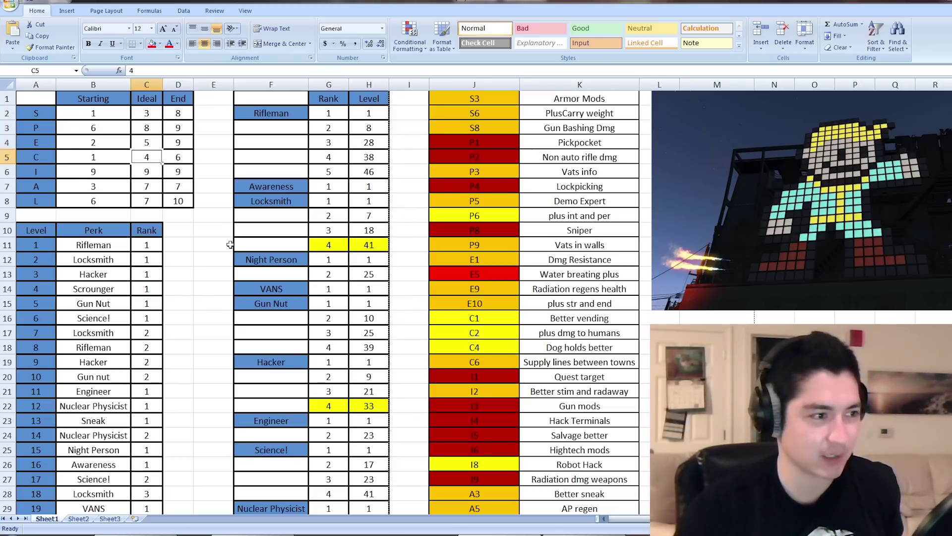
{"action": "scroll", "coordinate": [553, 415], "scroll_direction": "down", "scroll_amount": 2, "text": "ctrl"}
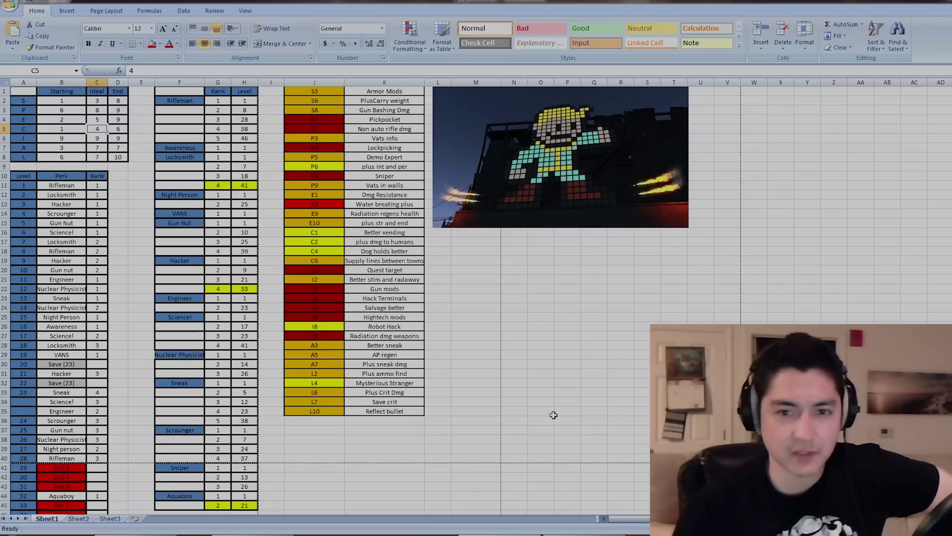